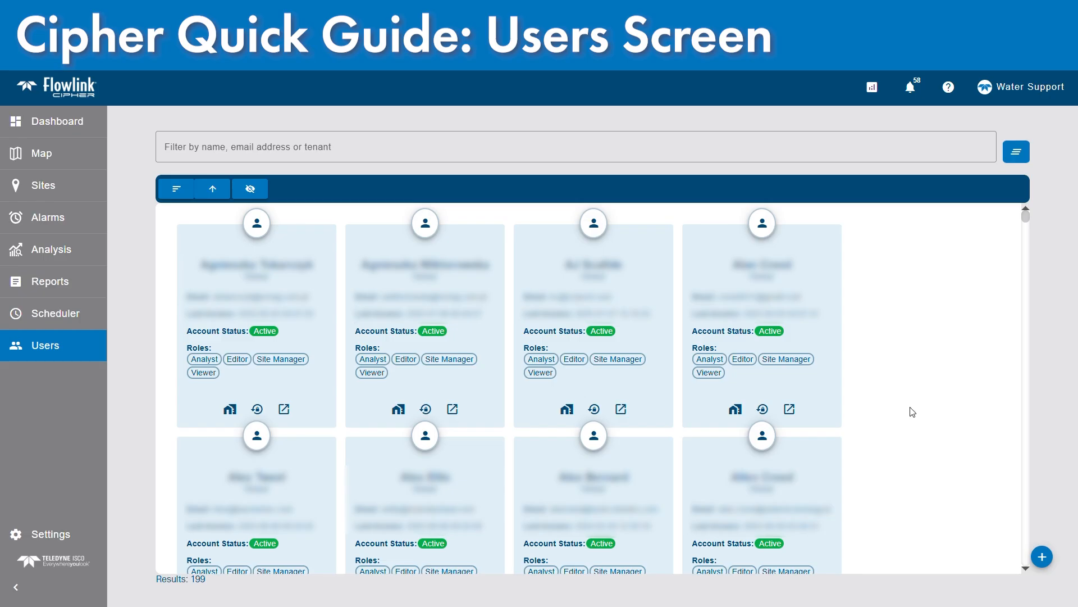
Open the form for adding a new user and review its e-mail, name, tenant and role options
click(1043, 559)
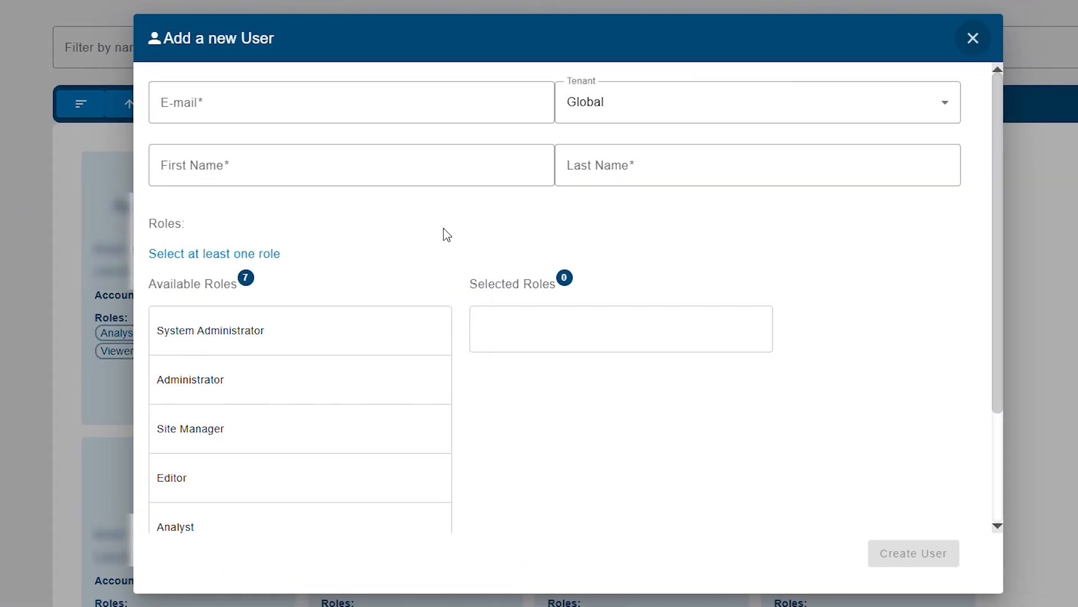
click(295, 190)
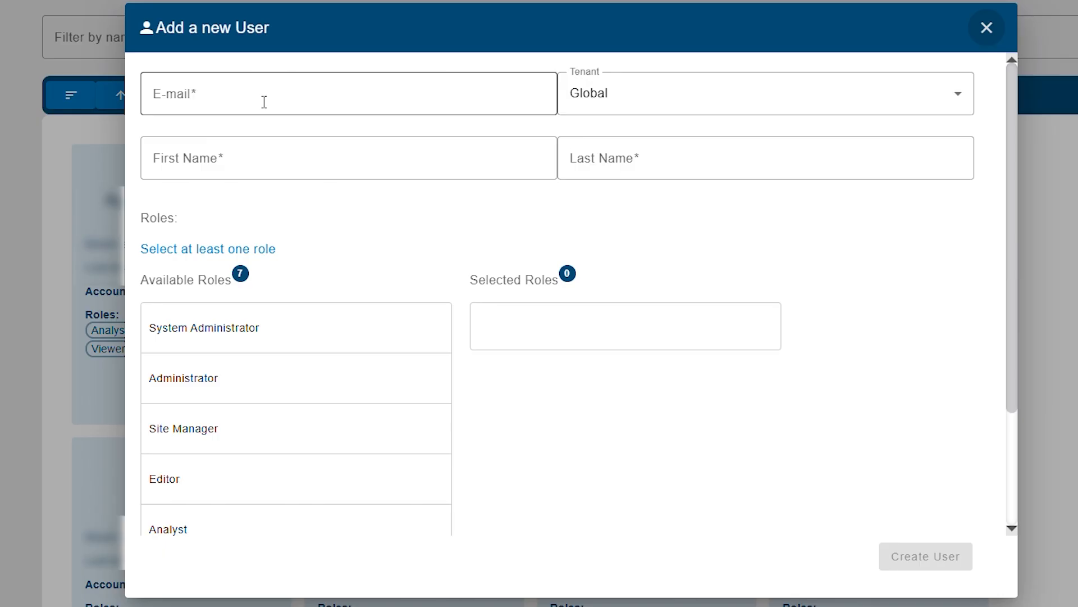
click(269, 158)
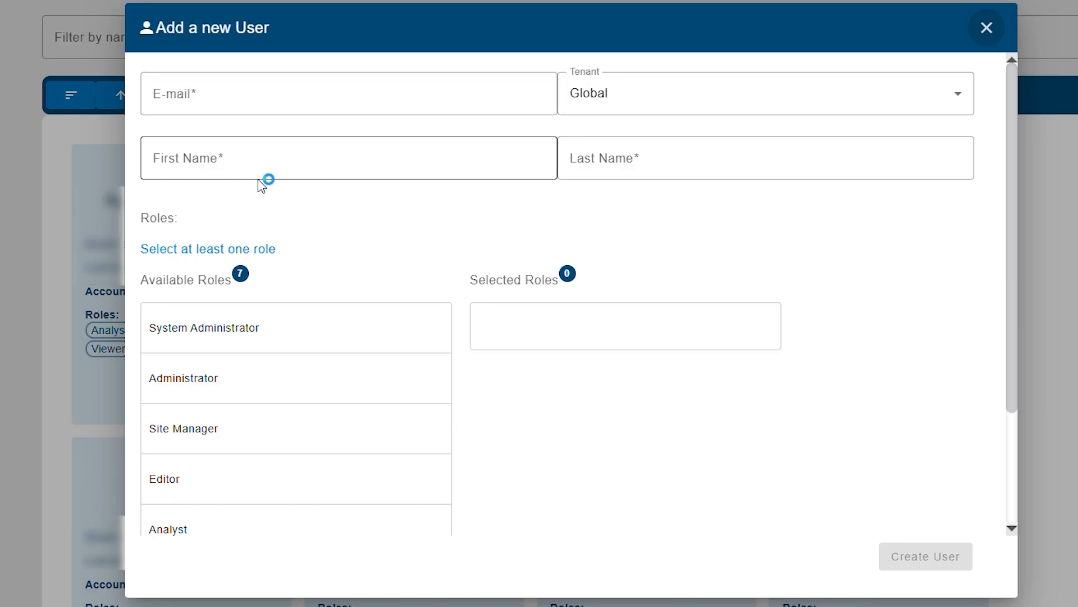
click(603, 172)
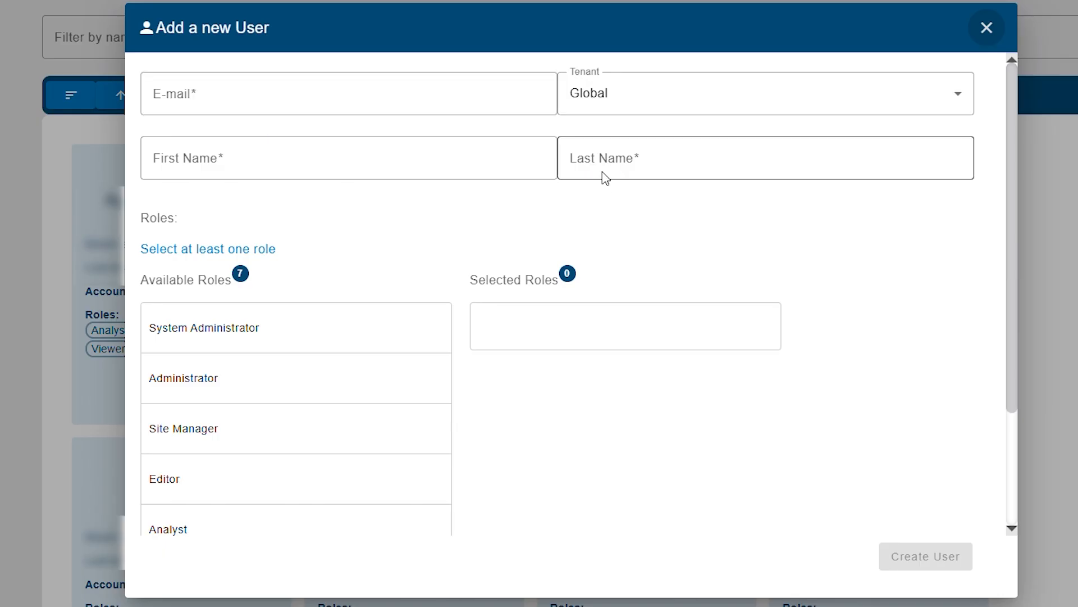
click(673, 104)
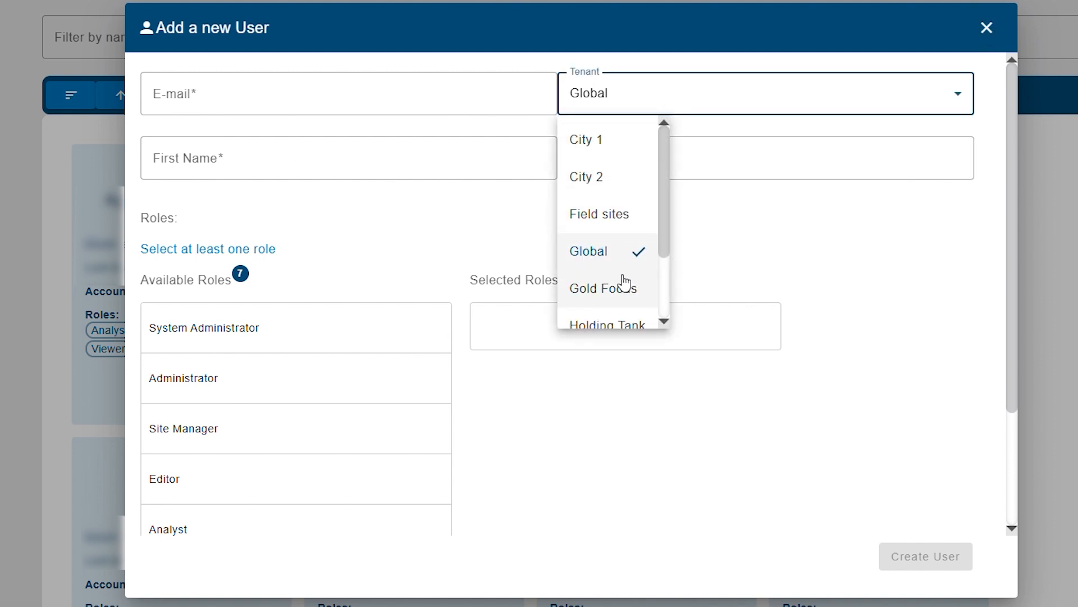
click(806, 243)
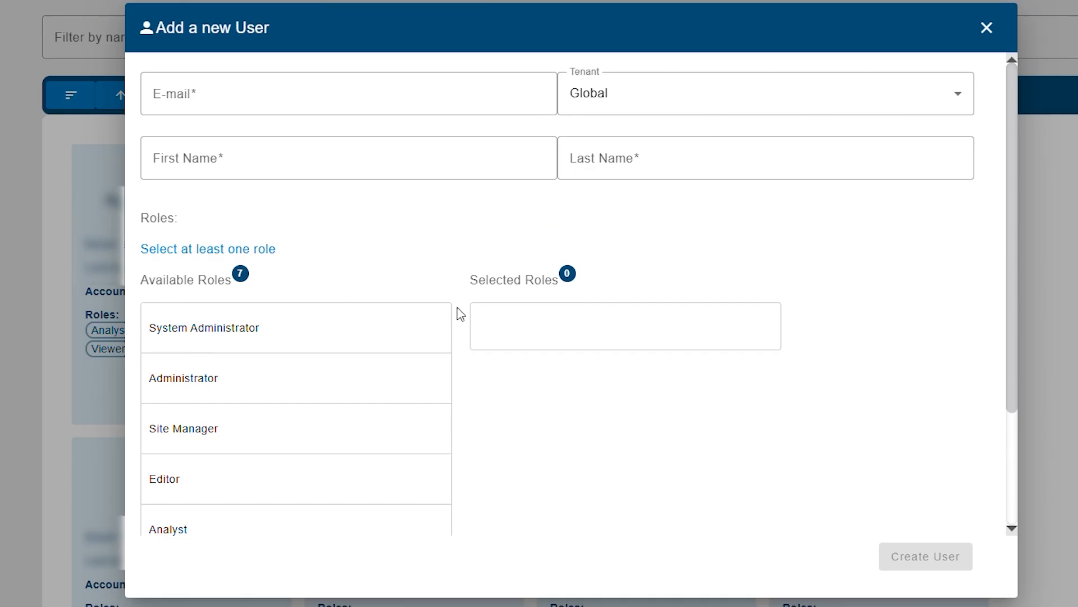
scroll(462, 317, down, 3)
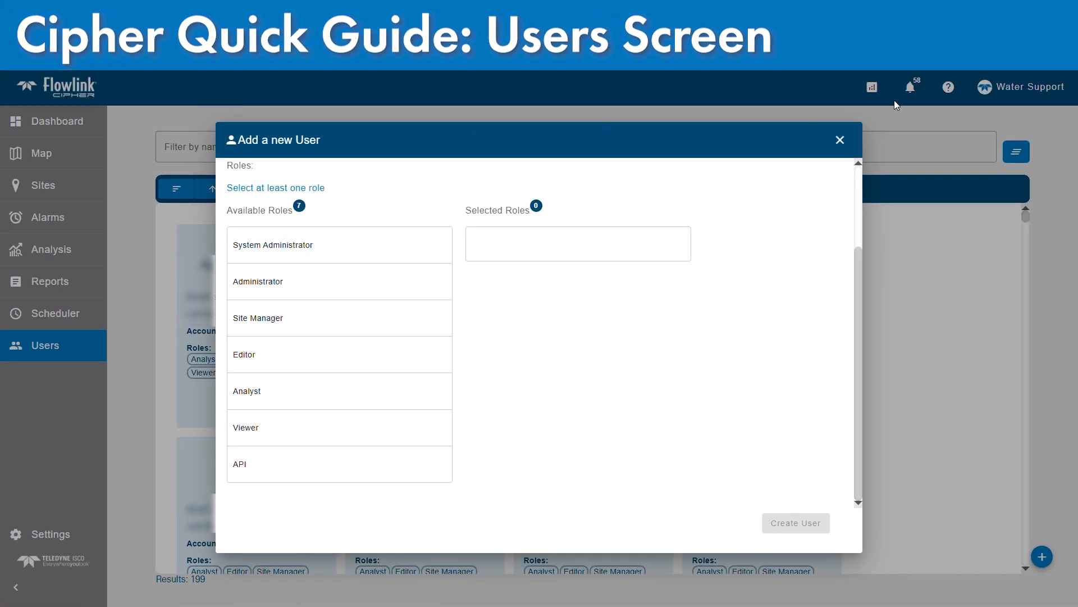
Close the new user form and open the Roles section of the User Profile page in the online help
click(949, 97)
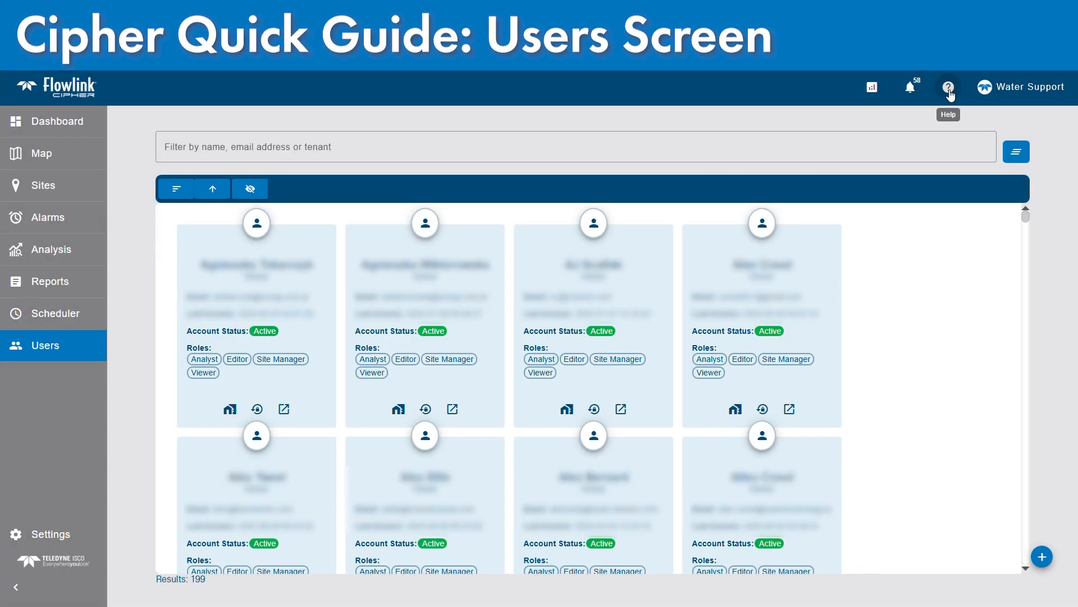
click(948, 91)
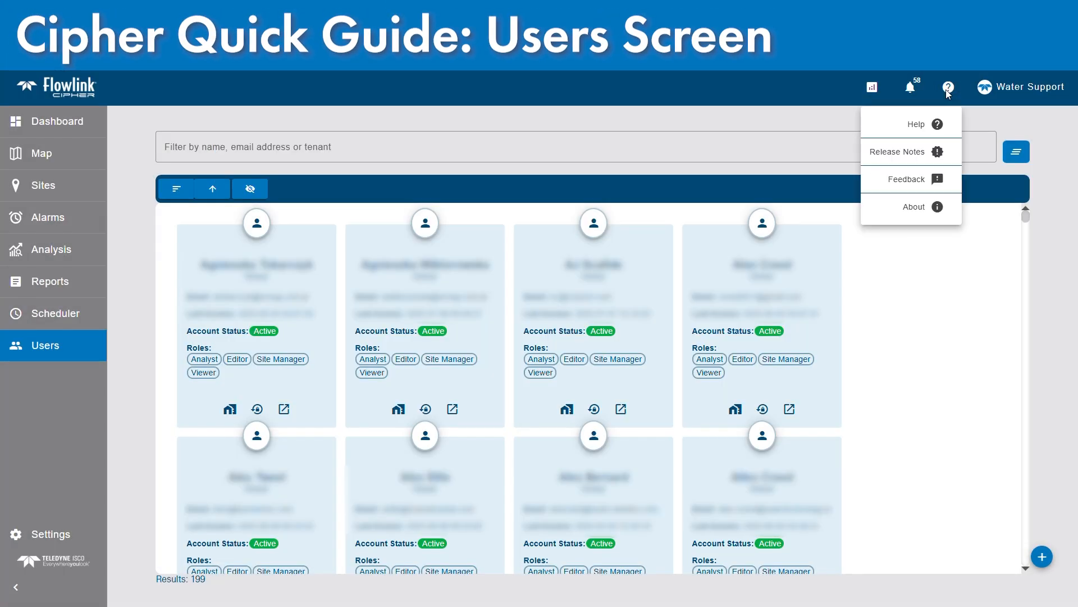
click(931, 129)
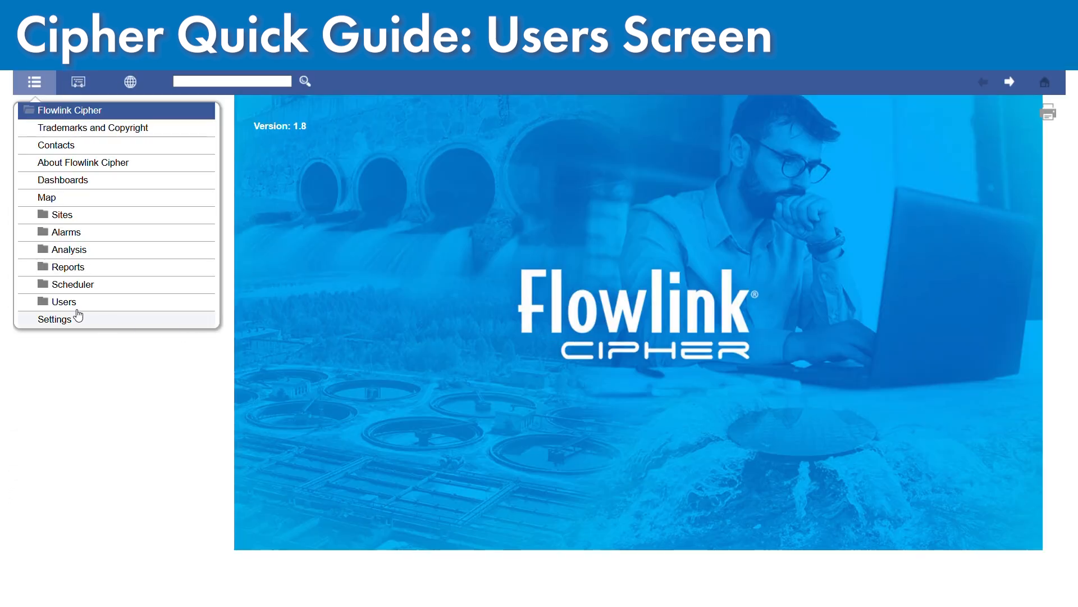
click(73, 304)
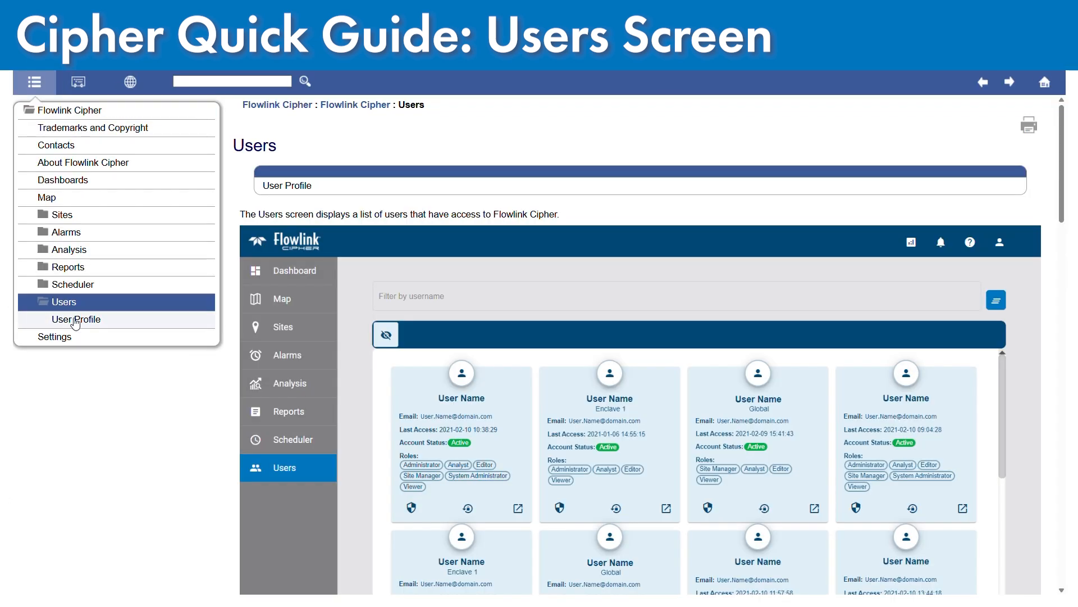
click(75, 320)
scroll(409, 376, down, 10)
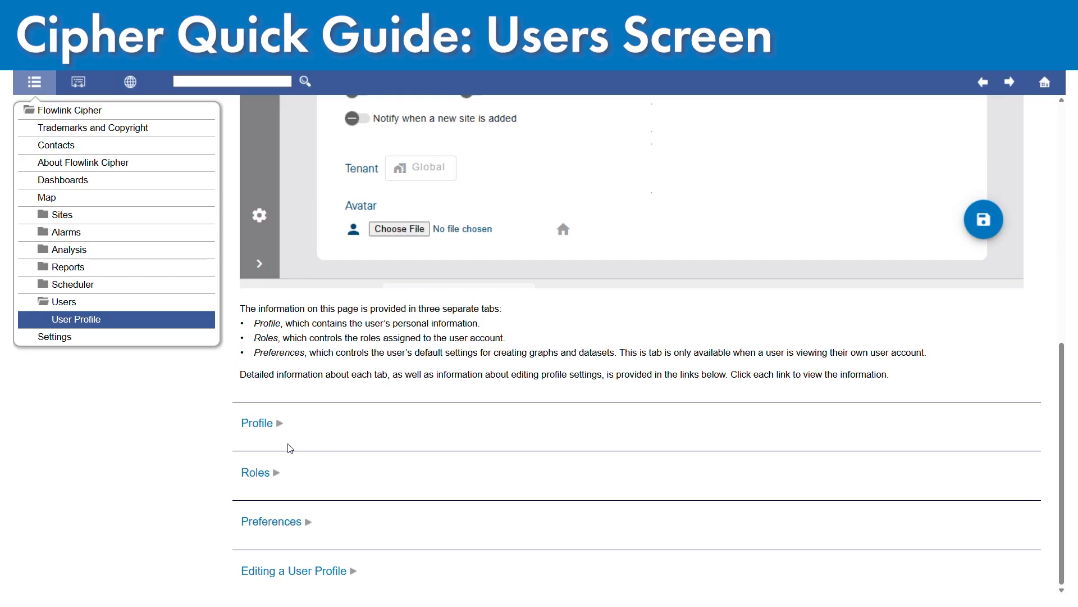
click(267, 473)
scroll(428, 429, down, 10)
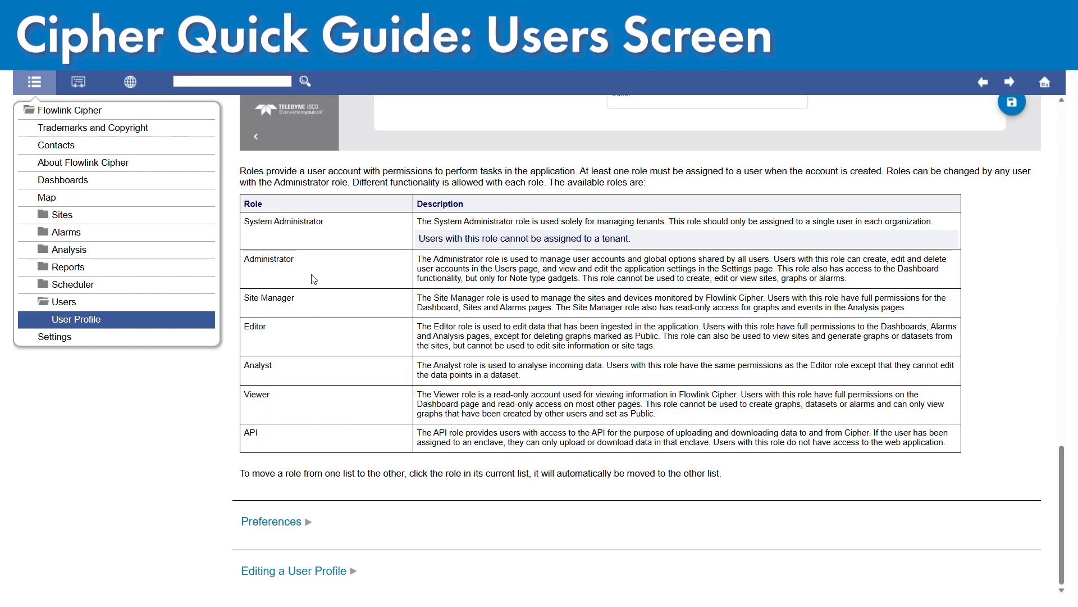
Highlight and read the Administrator and Editor role descriptions in the help's roles table
drag(298, 263, 251, 268)
drag(417, 261, 537, 285)
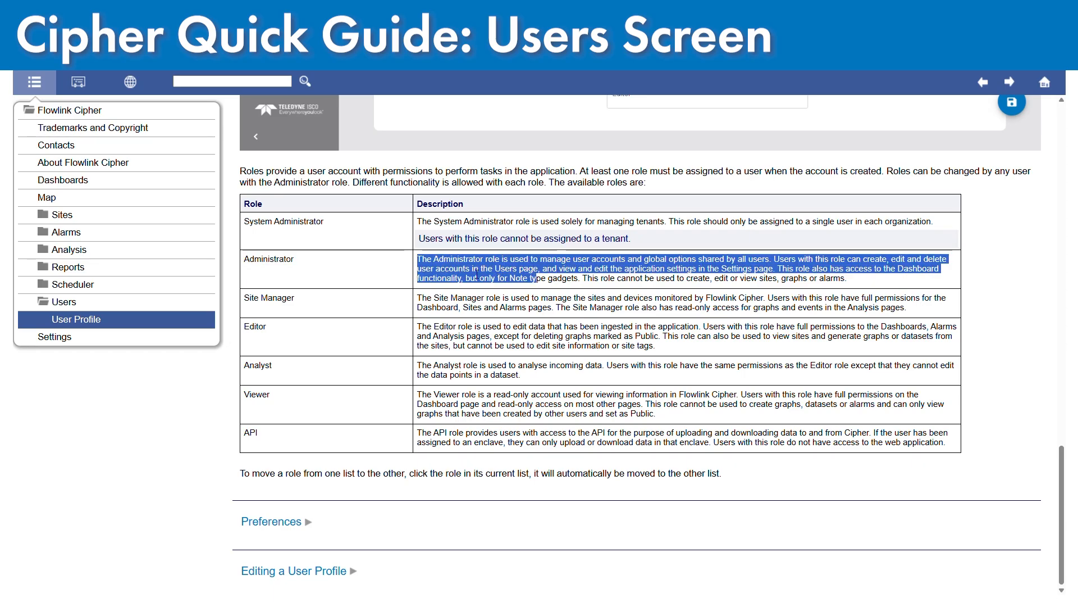
click(324, 330)
drag(269, 332, 245, 335)
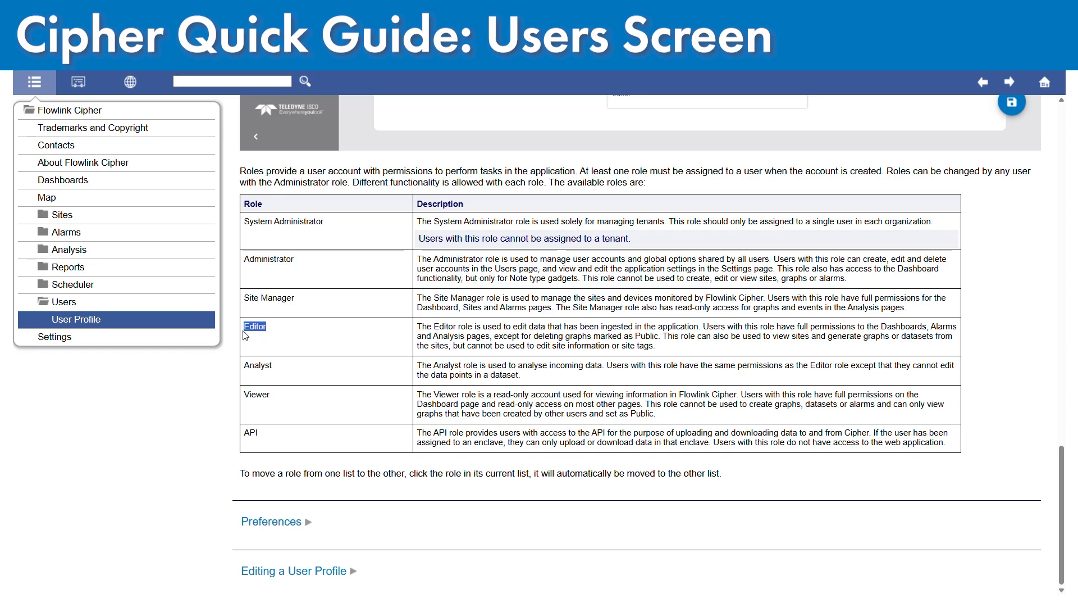
drag(418, 327, 445, 342)
click(304, 265)
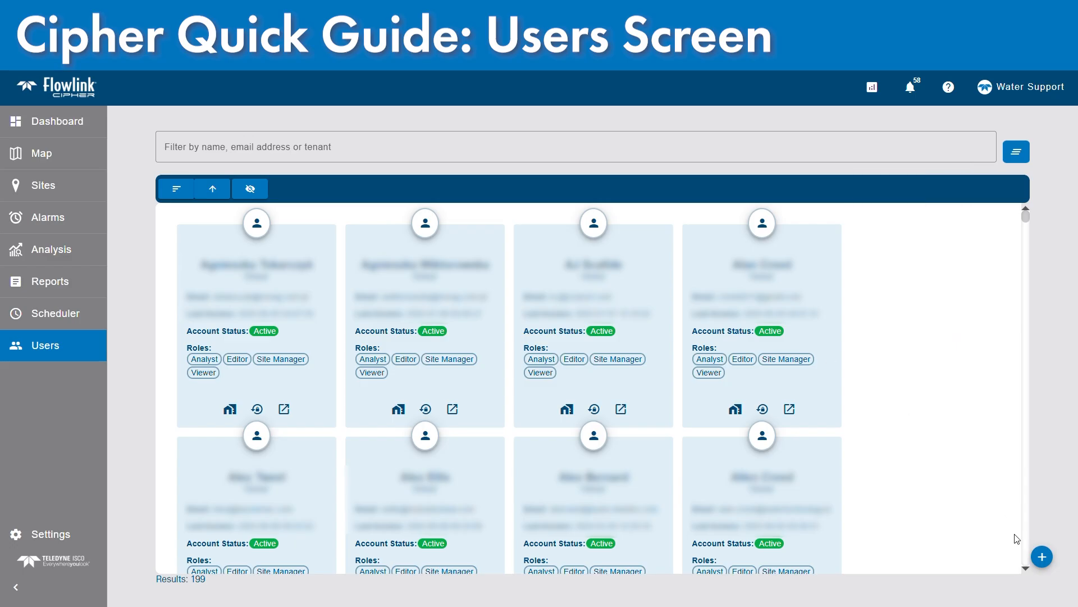
Start a new user in Flowlink Cipher and assign the System Administrator, Editor and Analyst roles
click(1042, 557)
scroll(373, 377, down, 1)
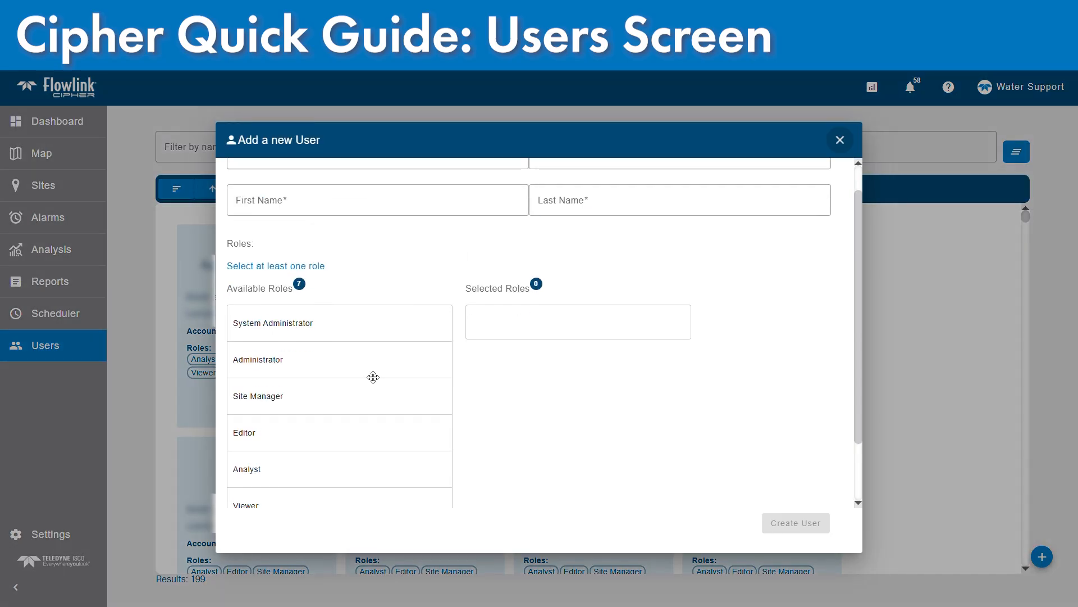
scroll(374, 377, down, 2)
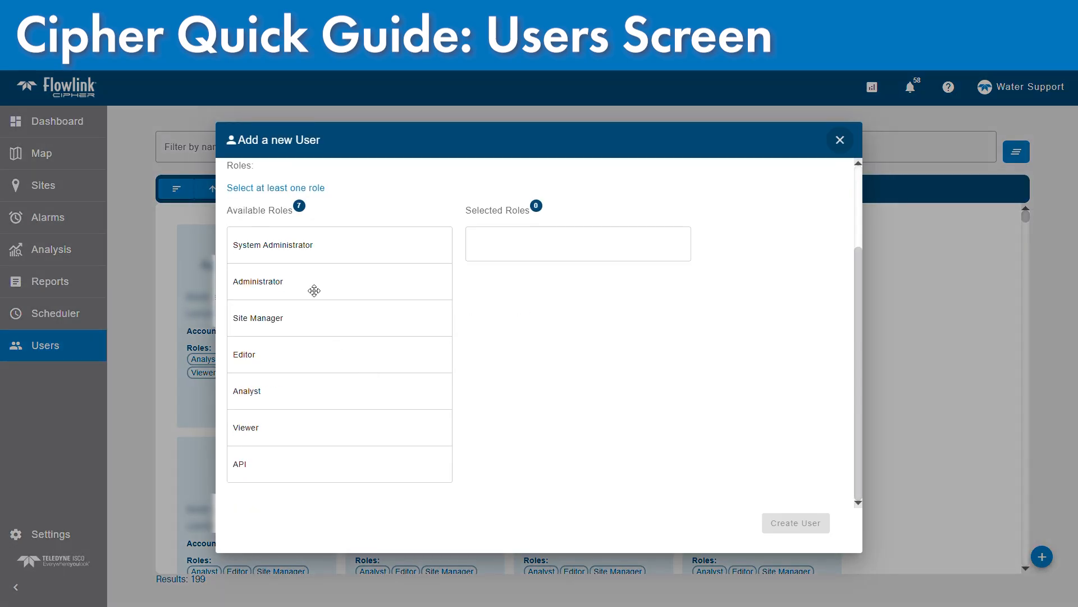
click(308, 252)
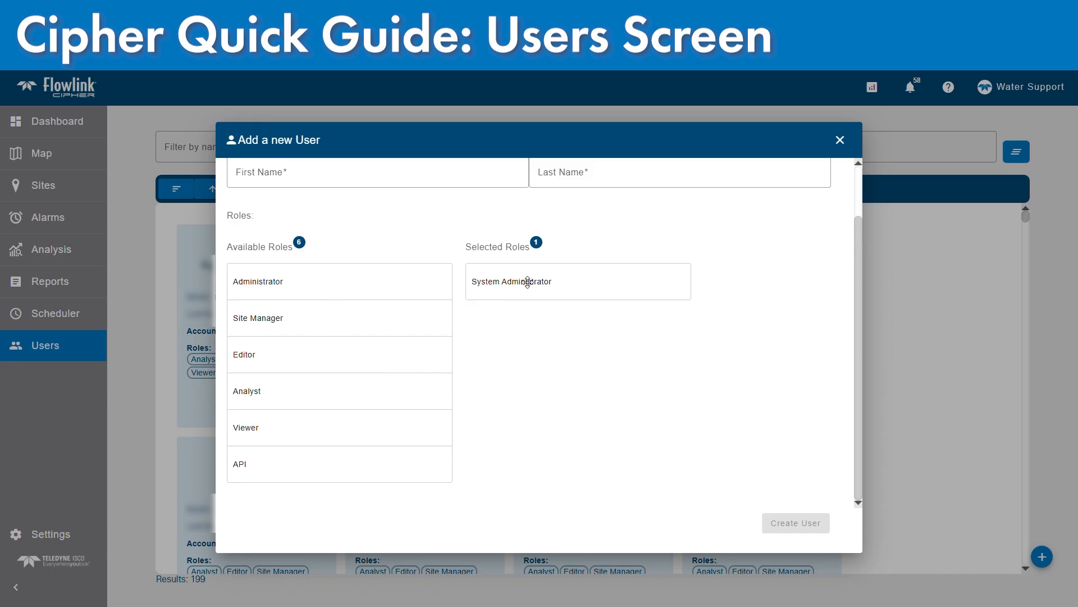
click(293, 358)
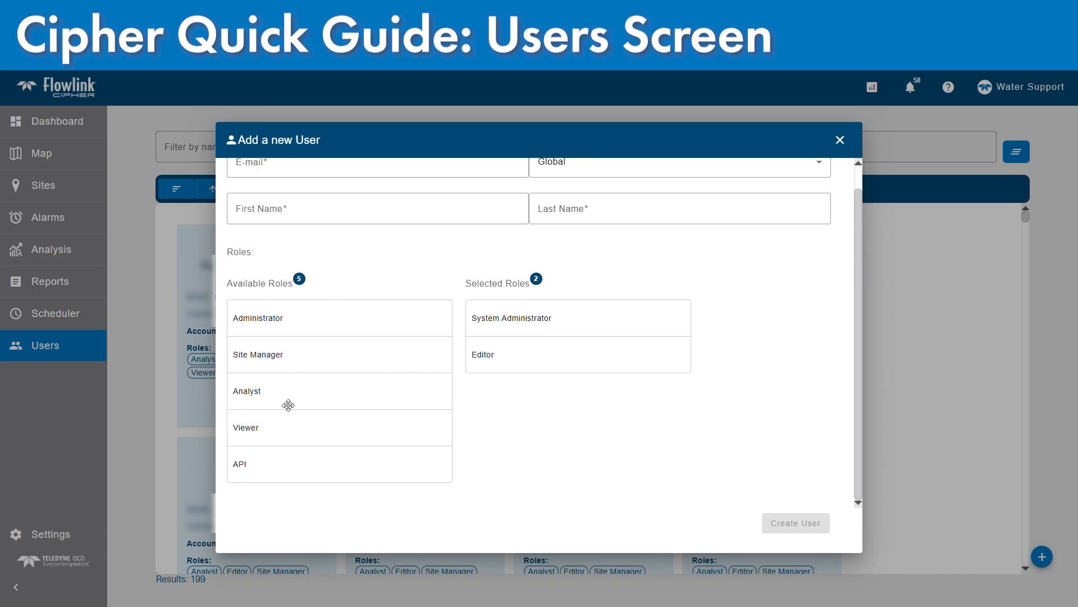
click(288, 404)
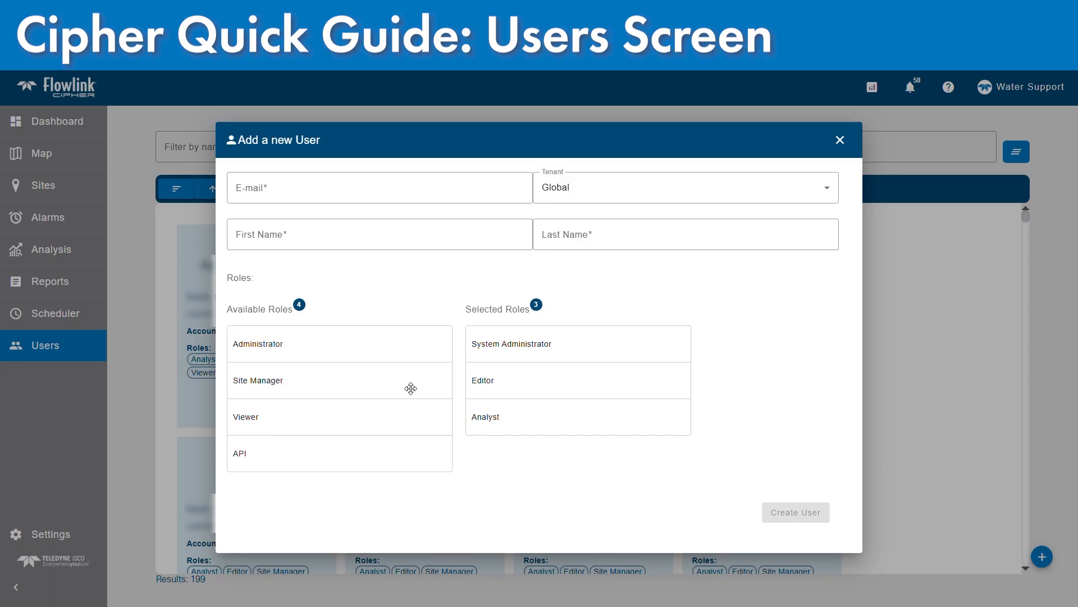
Remove System Administrator and Editor from the selected roles, and close the form without creating the user
double_click(517, 345)
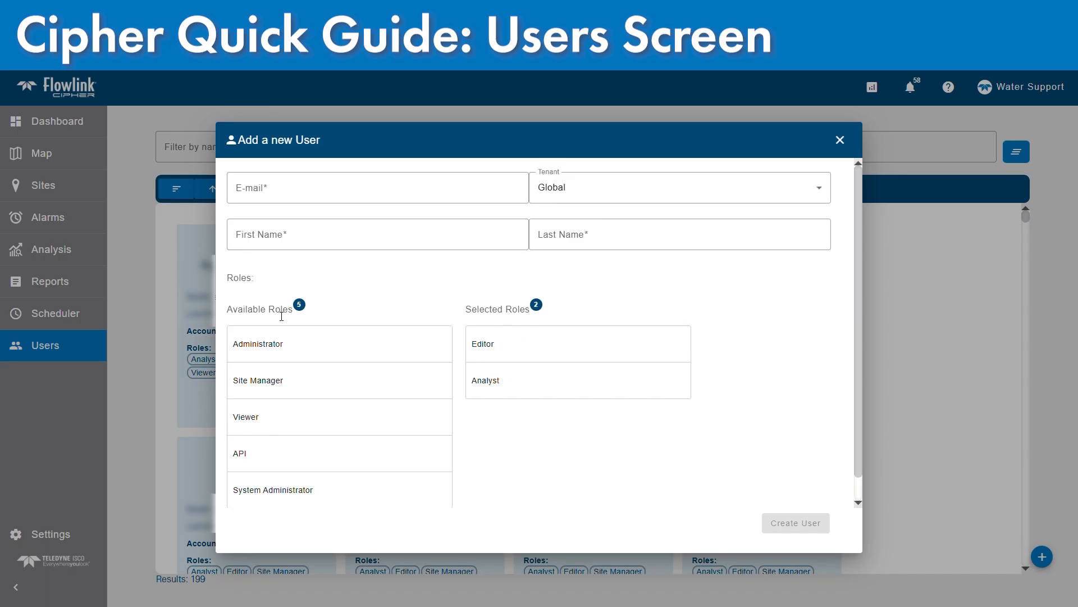
double_click(504, 348)
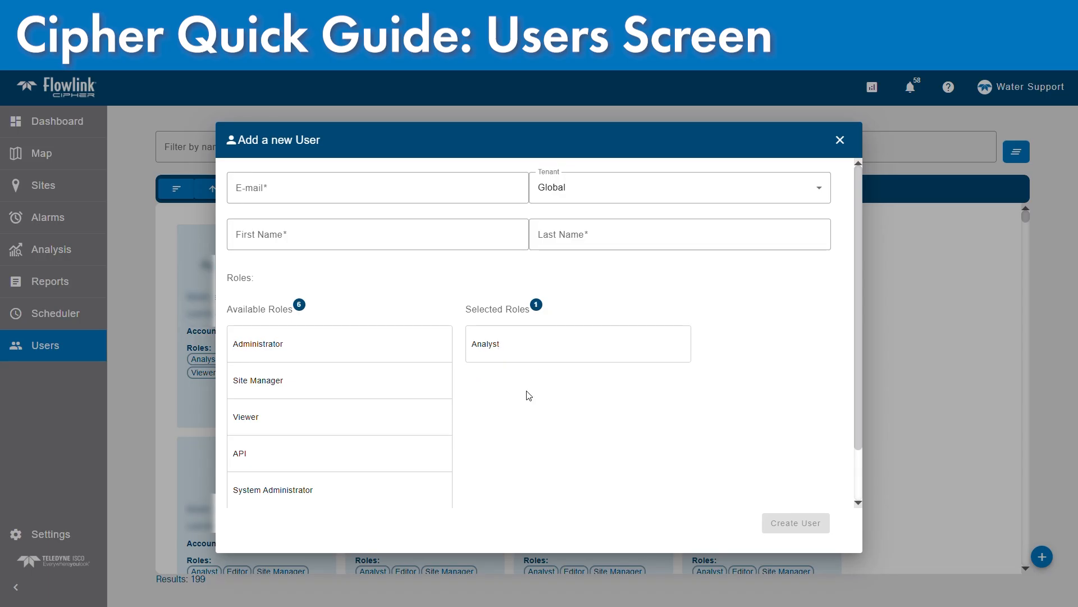
scroll(524, 393, down, 2)
scroll(525, 392, up, 2)
click(922, 384)
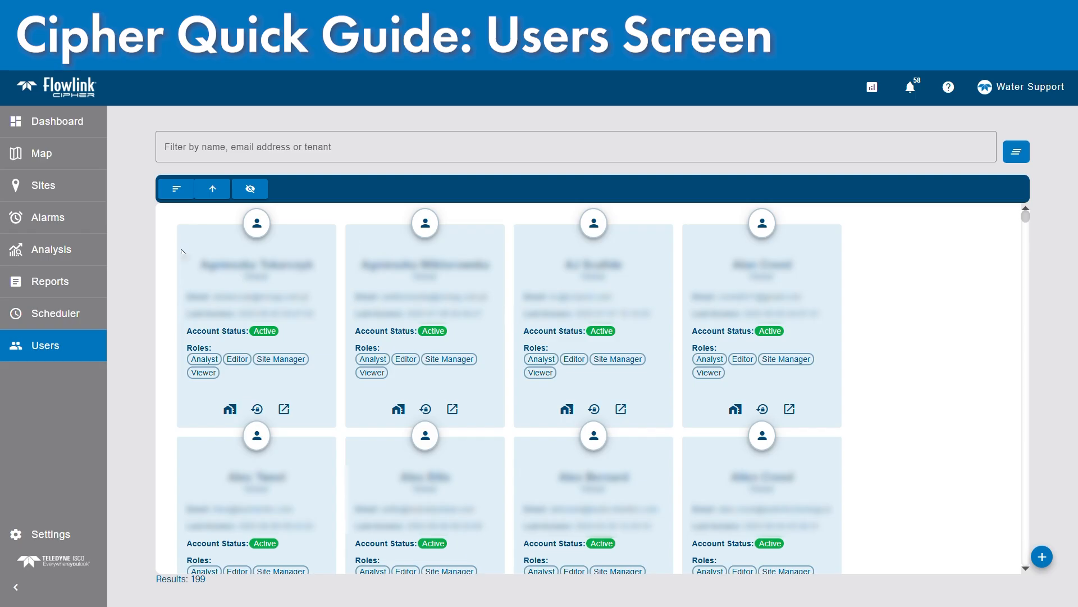
View the tenant choices for the first user card and close them without changing the tenant
click(230, 410)
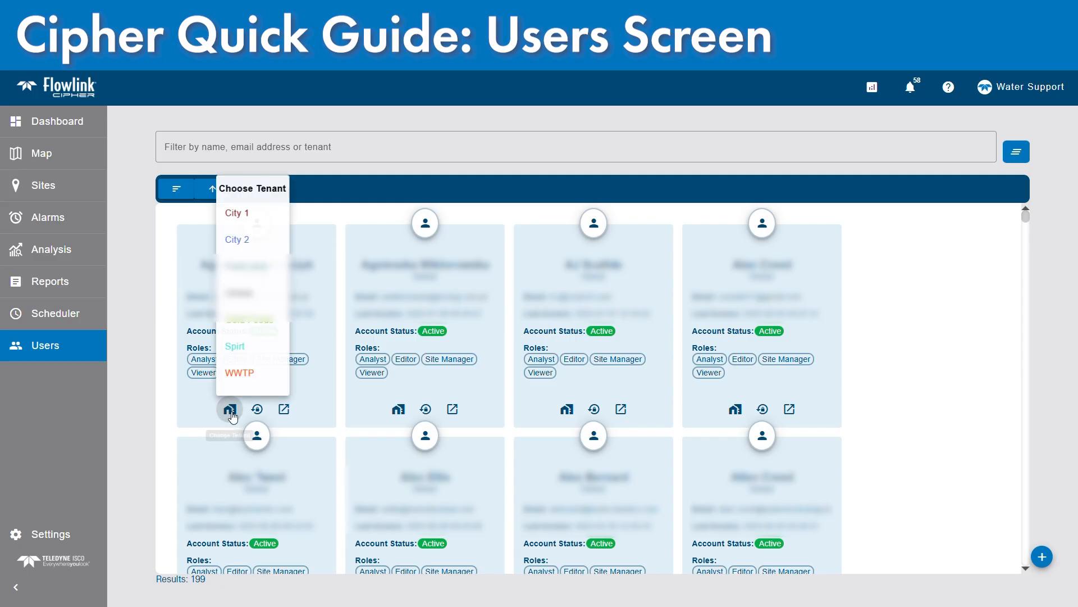
click(206, 409)
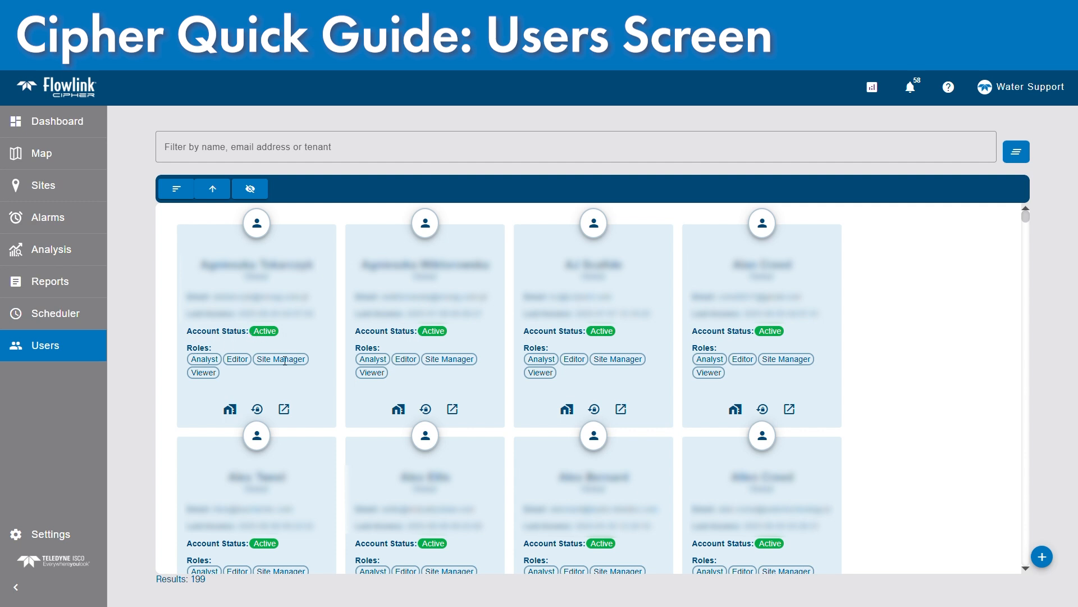
Filter the user list by "isco" and open the matching user's profile
click(274, 146)
text(isco)
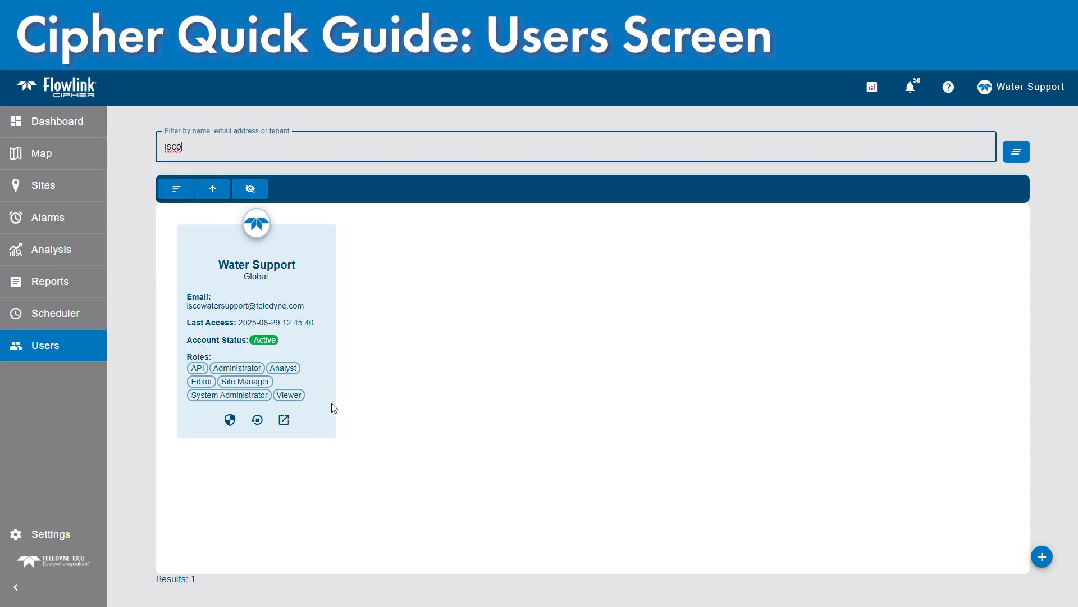
click(284, 421)
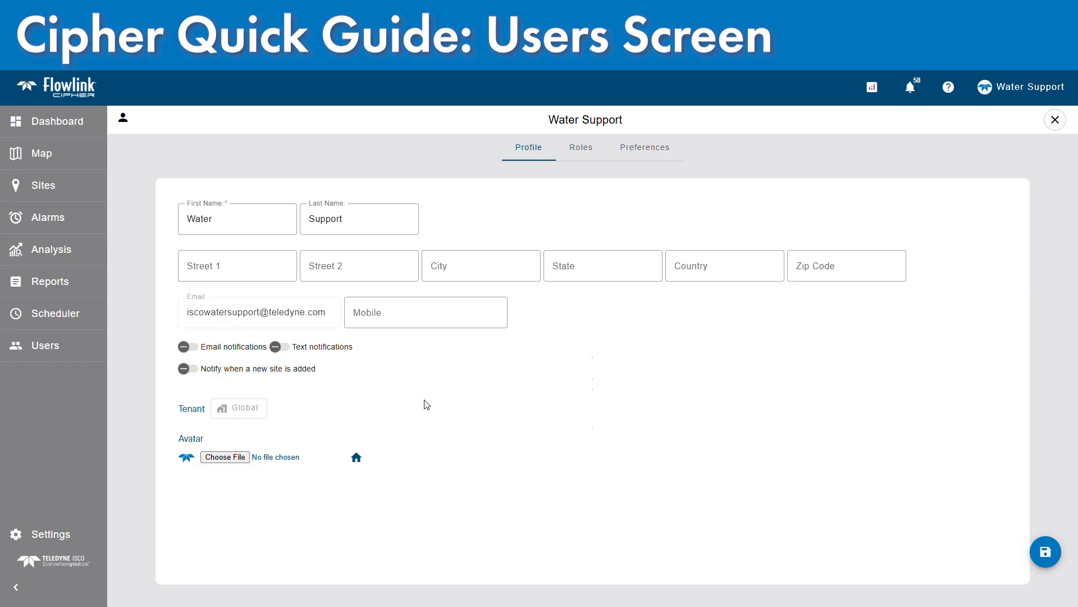
Review the user's profile and roles, and try removing the API role and assigning it again
click(587, 153)
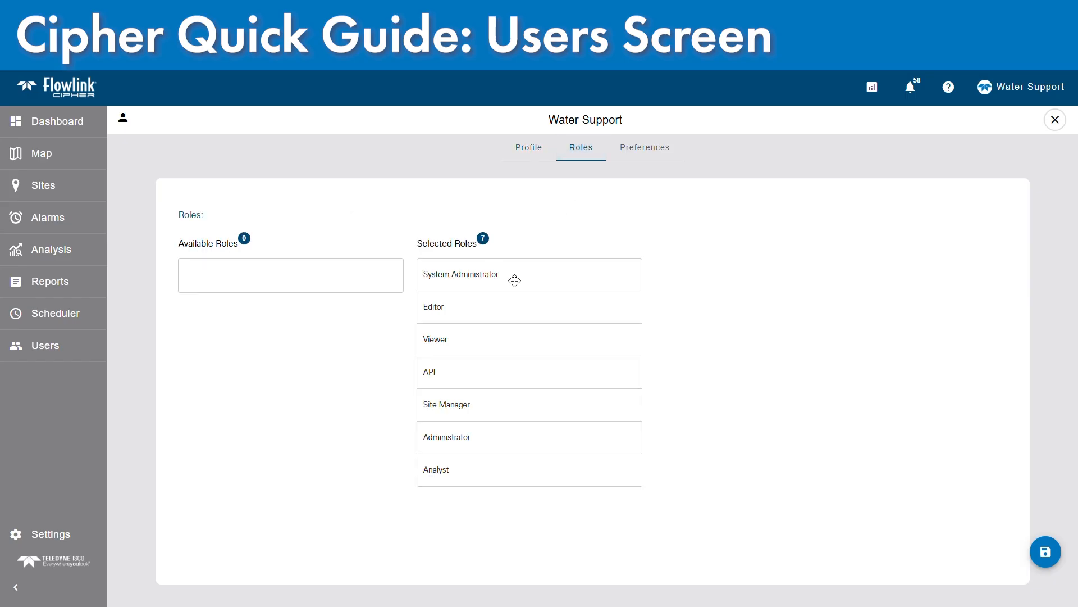
click(528, 150)
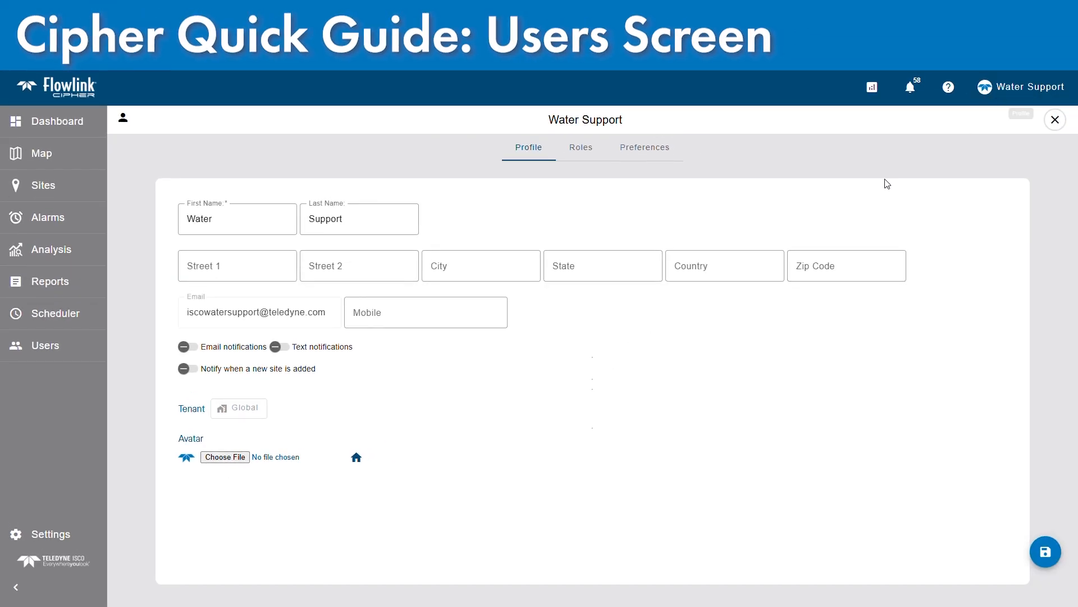
click(590, 153)
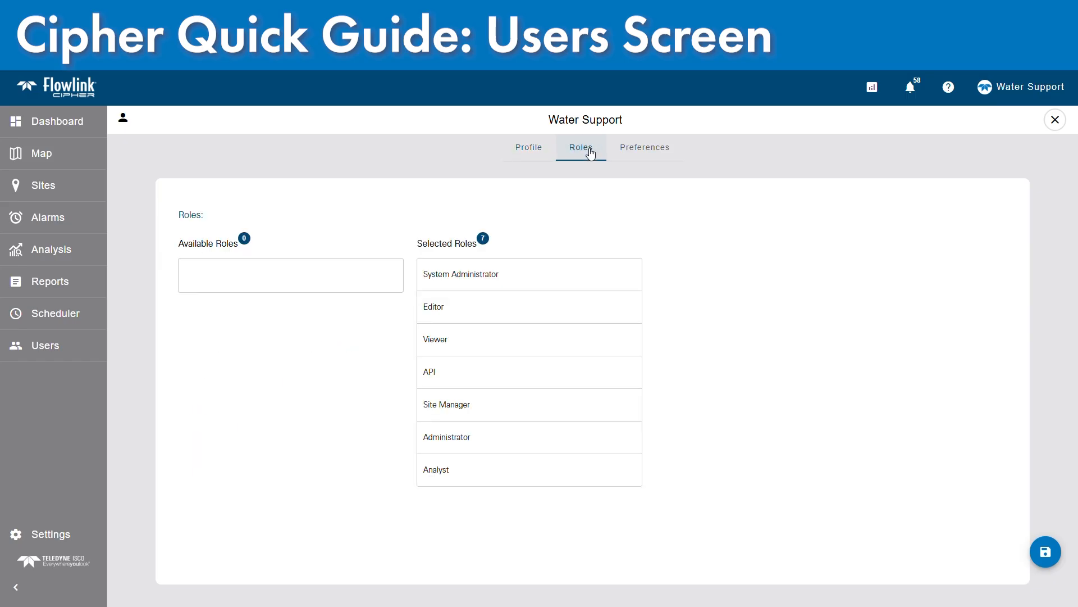
double_click(467, 376)
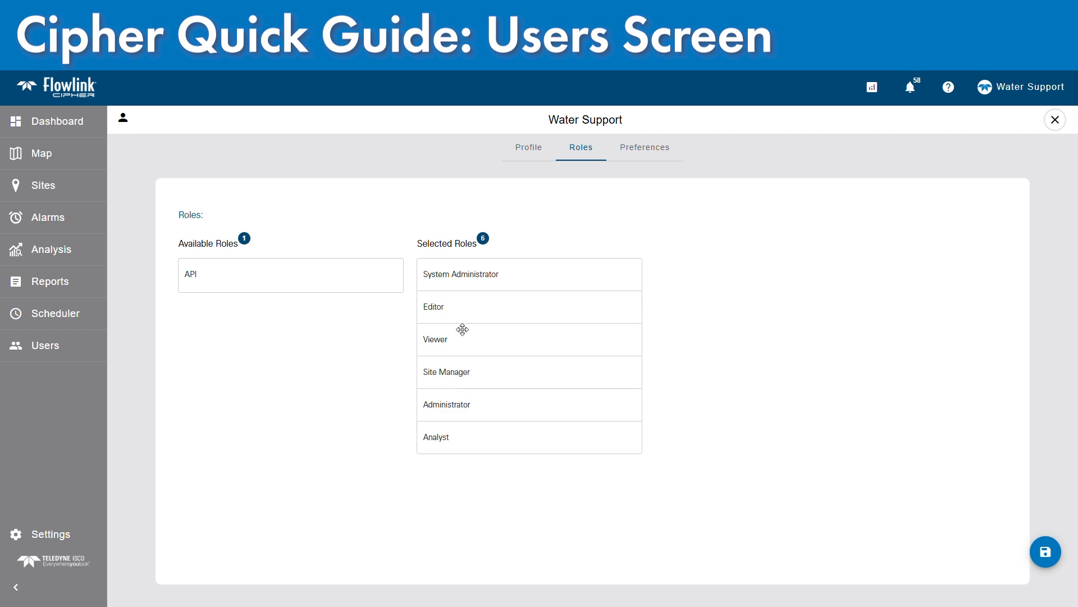
double_click(283, 286)
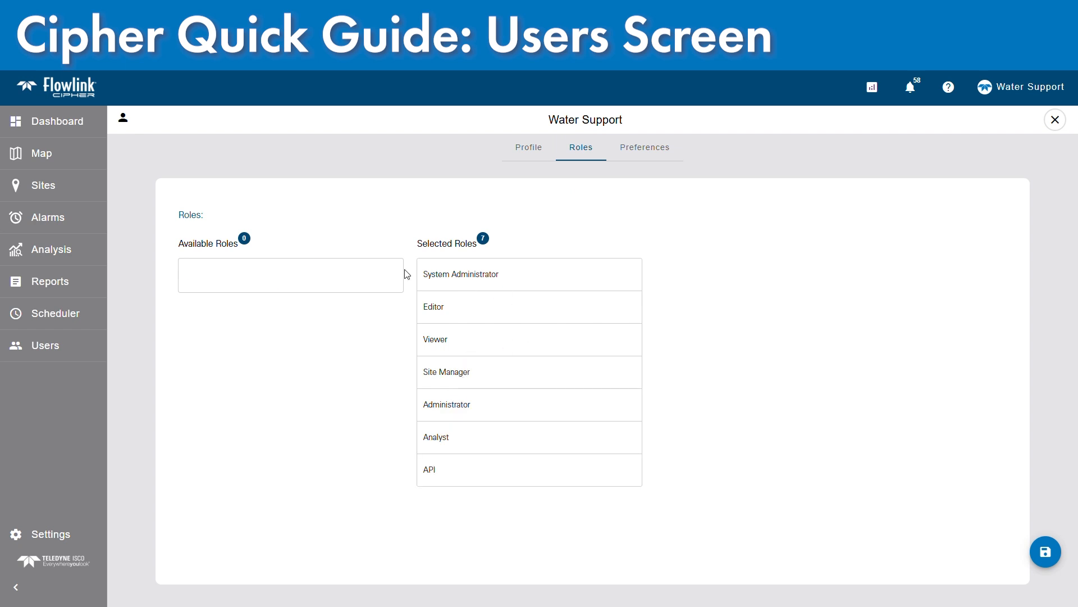
Set the Pagination preference to 50 in the user's general preferences, and view the Data Handling options without changing the selection
click(655, 156)
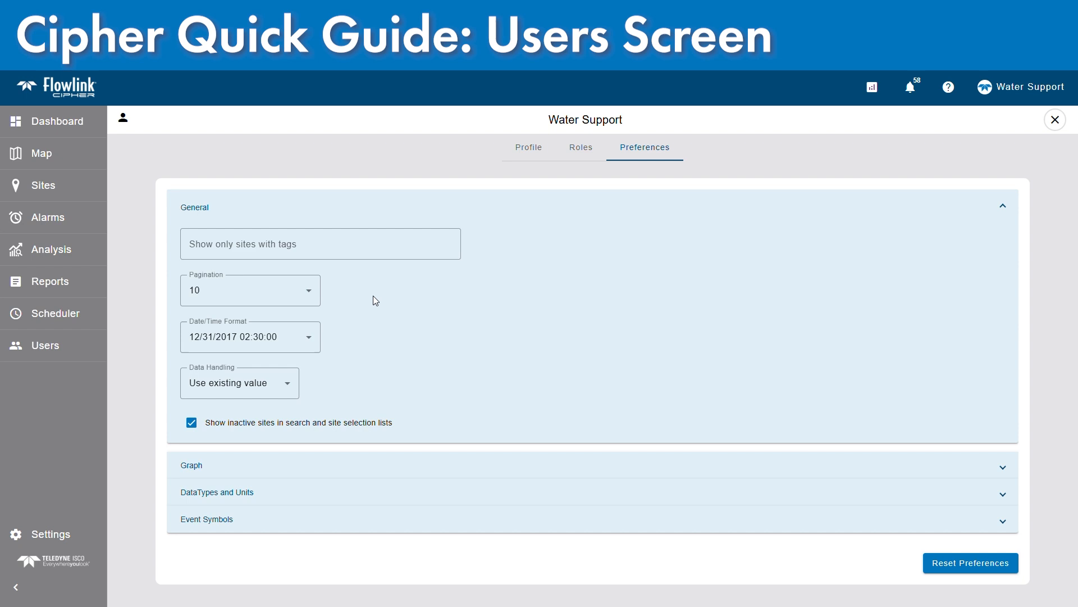
click(302, 294)
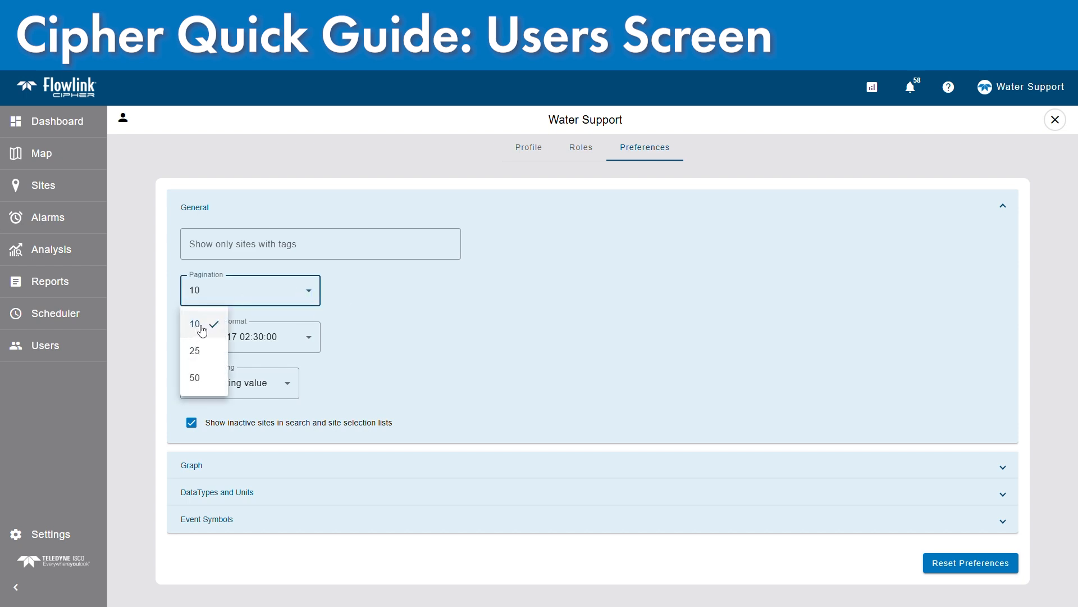
click(201, 379)
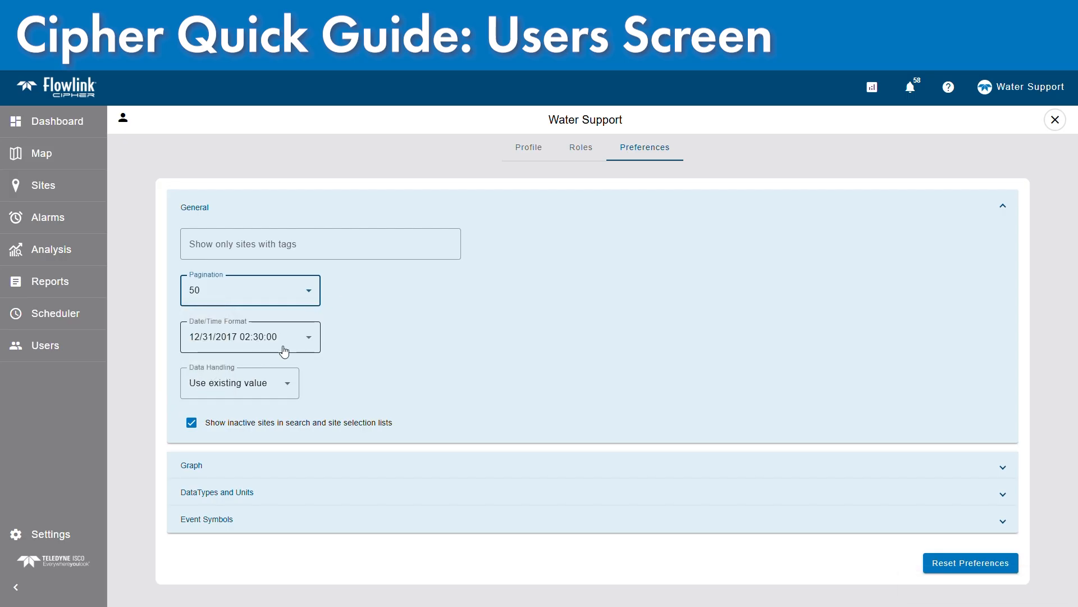
click(293, 387)
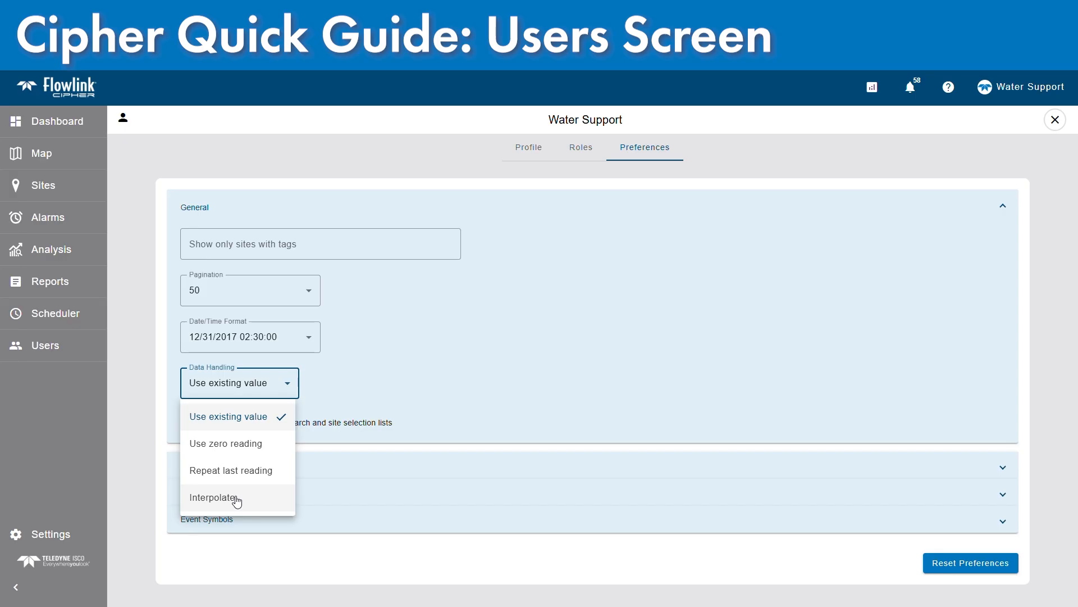
click(481, 344)
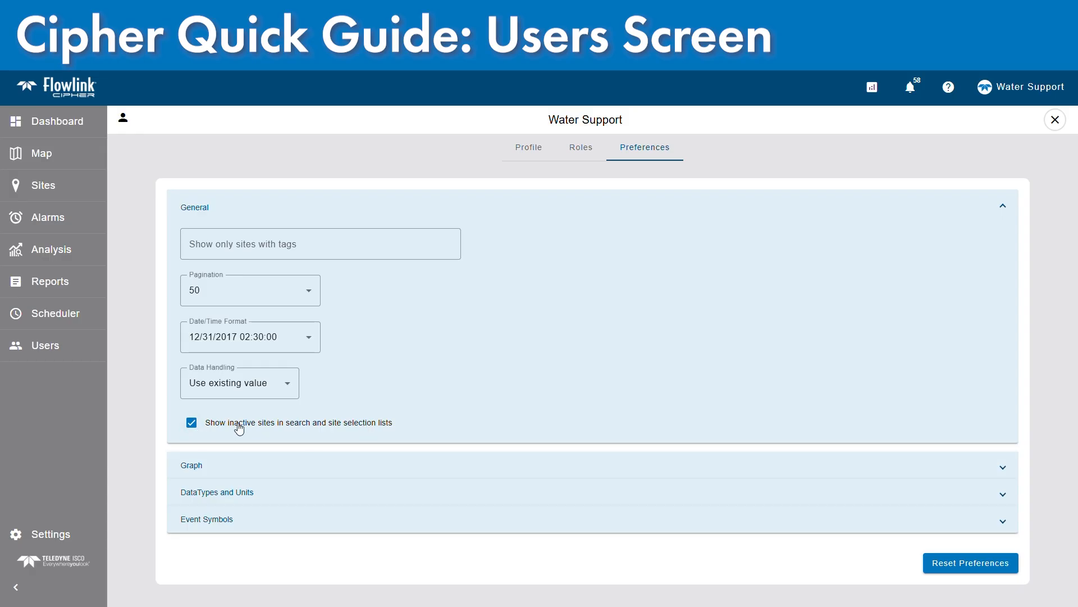
Open the Sites list, show the inactive sites, and hide them again
click(43, 187)
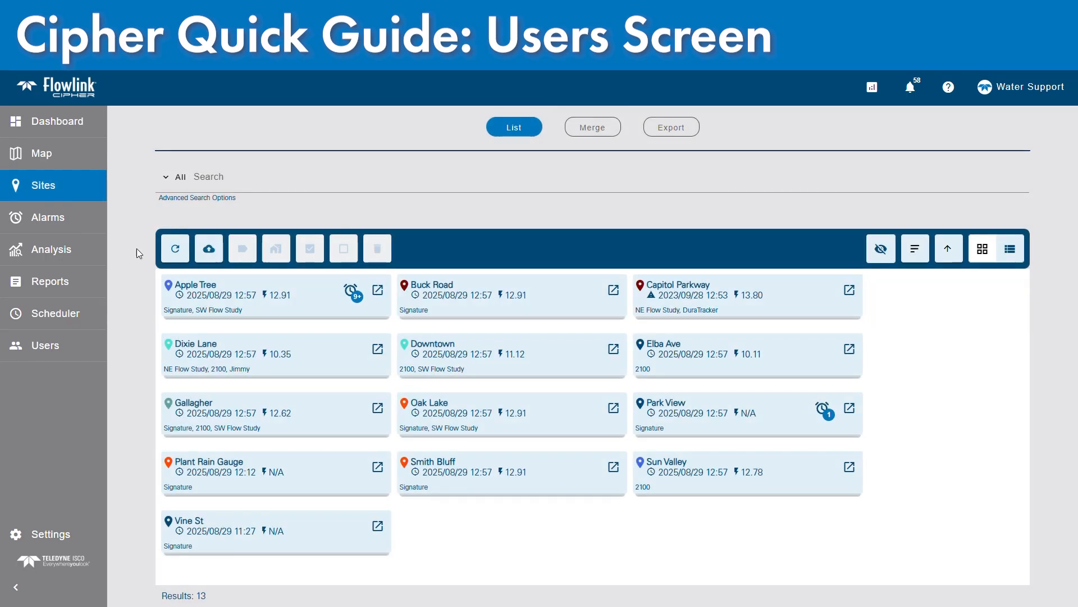
click(881, 250)
mouse_move(478, 450)
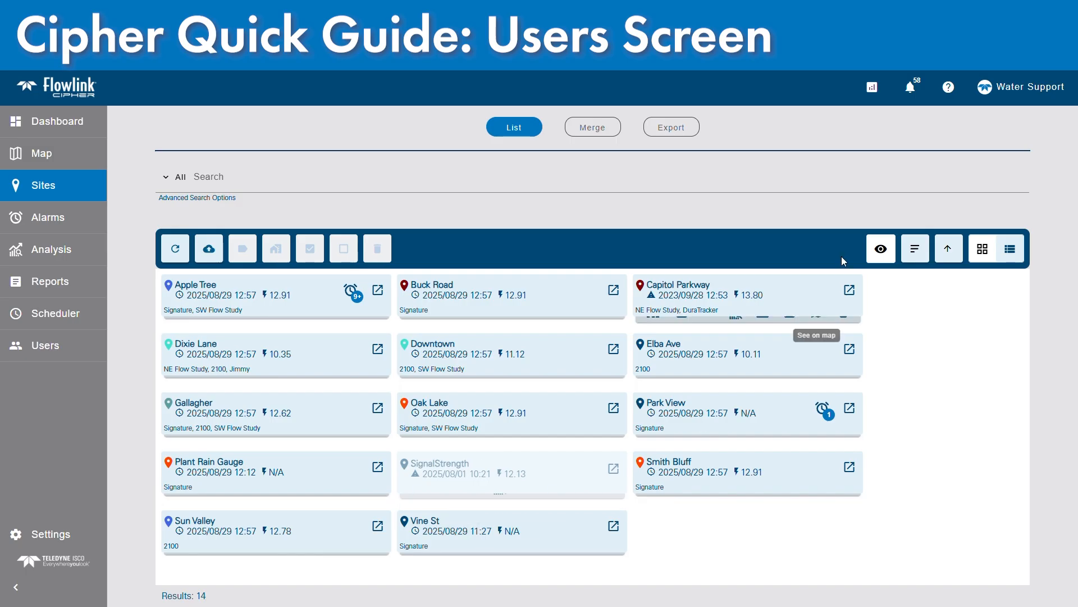
click(881, 247)
Return to the Users screen, filter the list by "isco", and open the matching user's preferences
click(1028, 87)
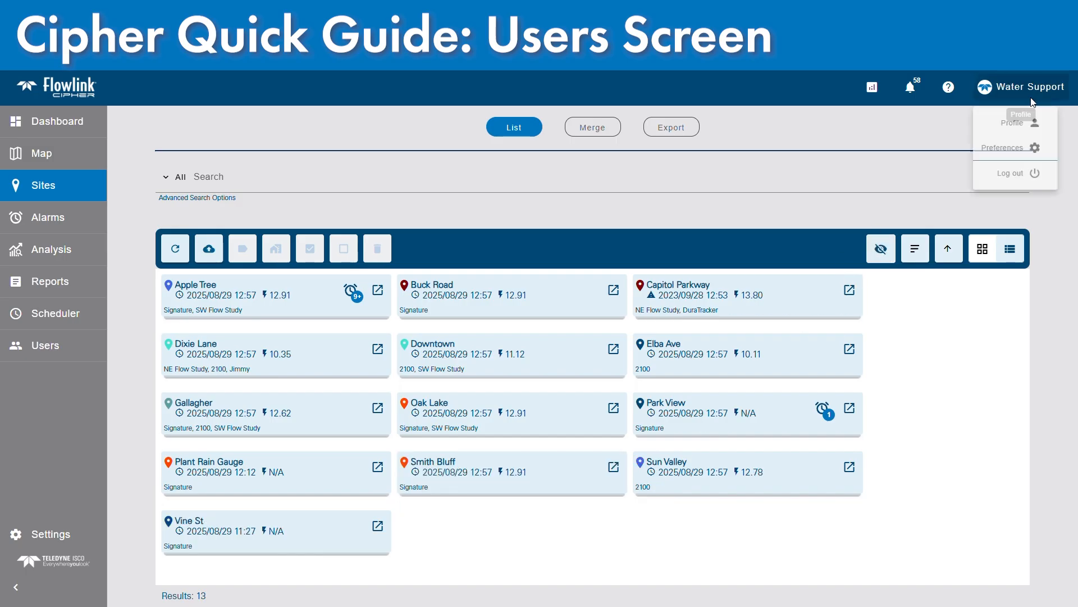
click(48, 358)
click(259, 158)
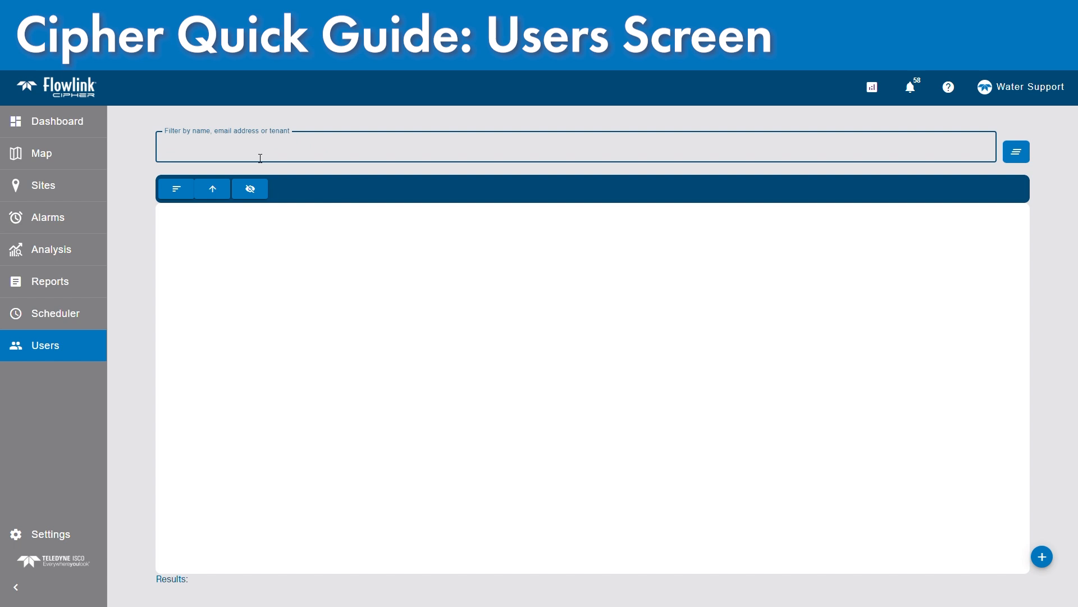
text(isco)
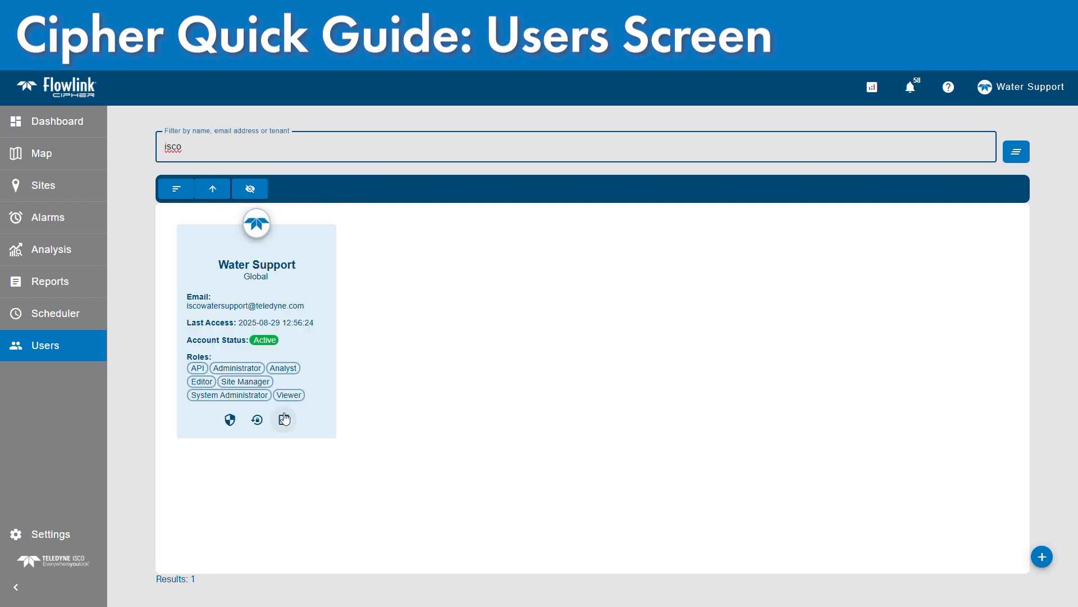
click(284, 419)
click(651, 153)
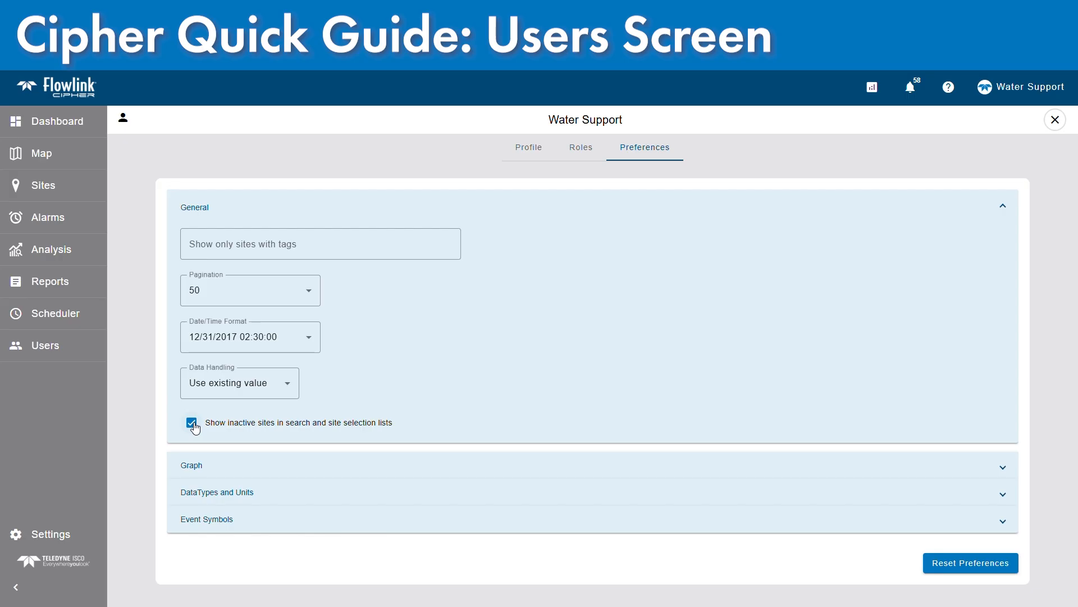
Expand the Graph preferences and review the full list of Relative Range options without changing the selection
click(285, 464)
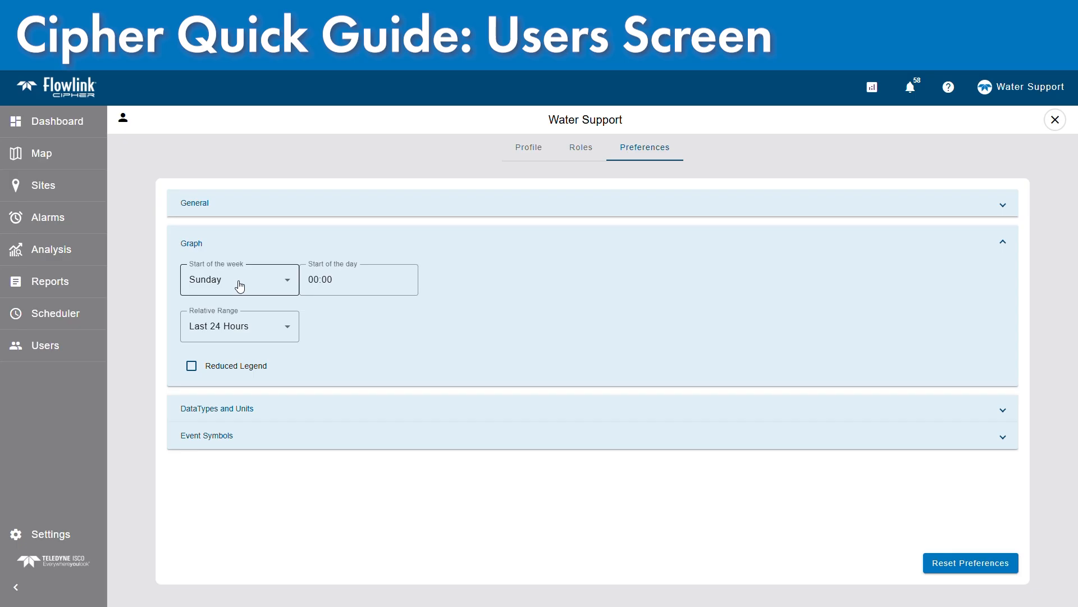
click(268, 333)
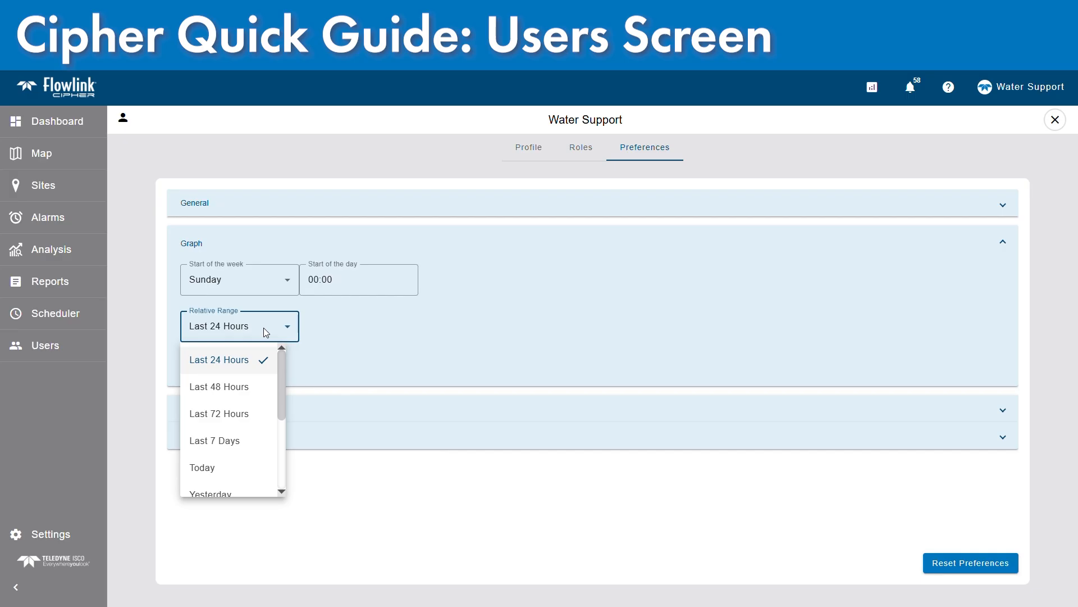
scroll(247, 415, down, 3)
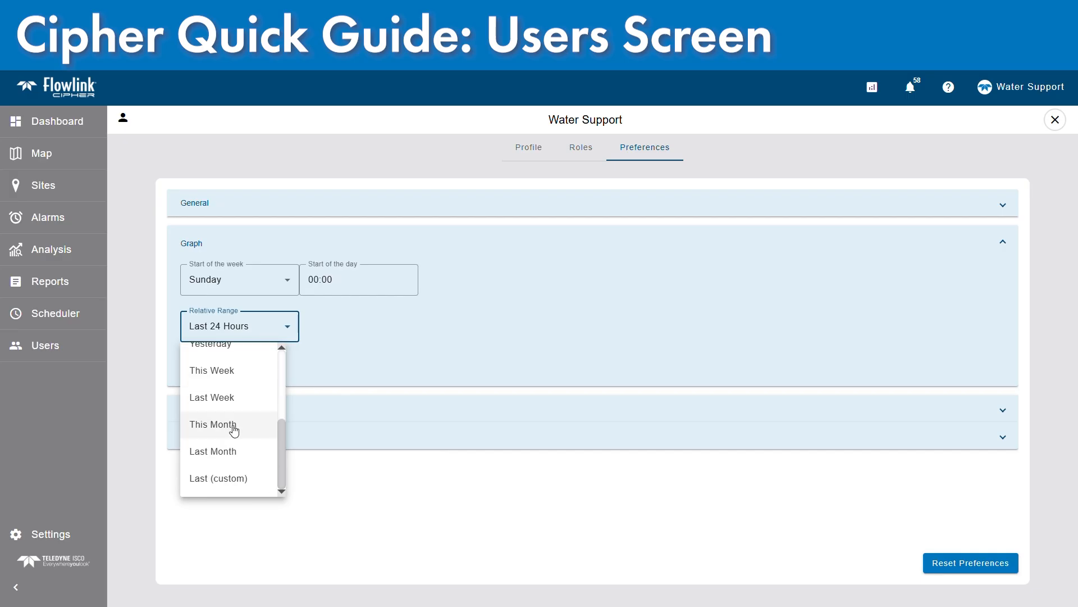
scroll(231, 428, up, 2)
scroll(234, 428, down, 1)
scroll(233, 428, down, 2)
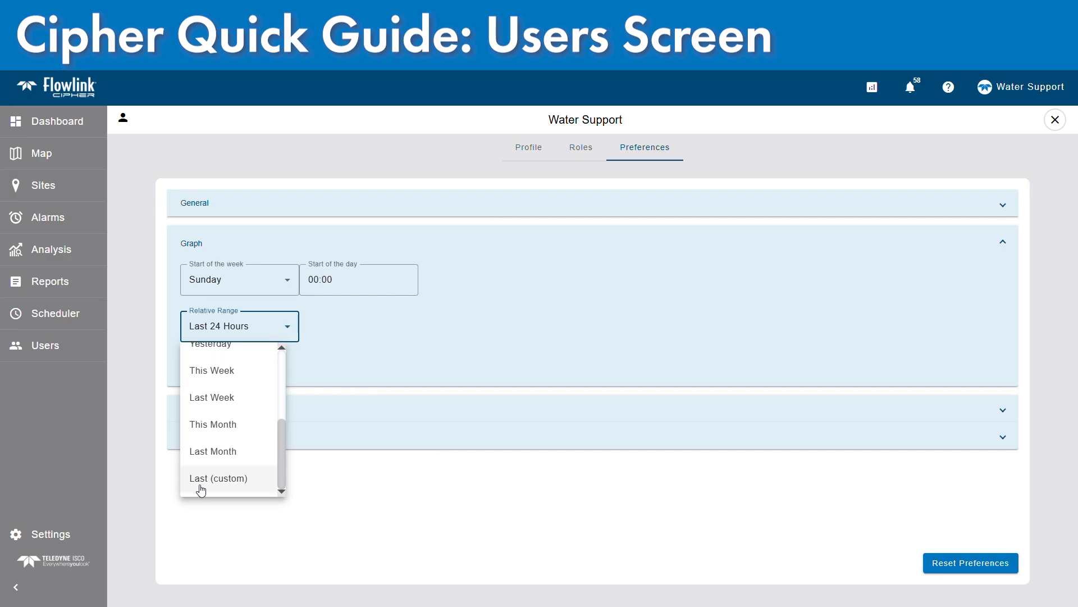
scroll(219, 424, up, 4)
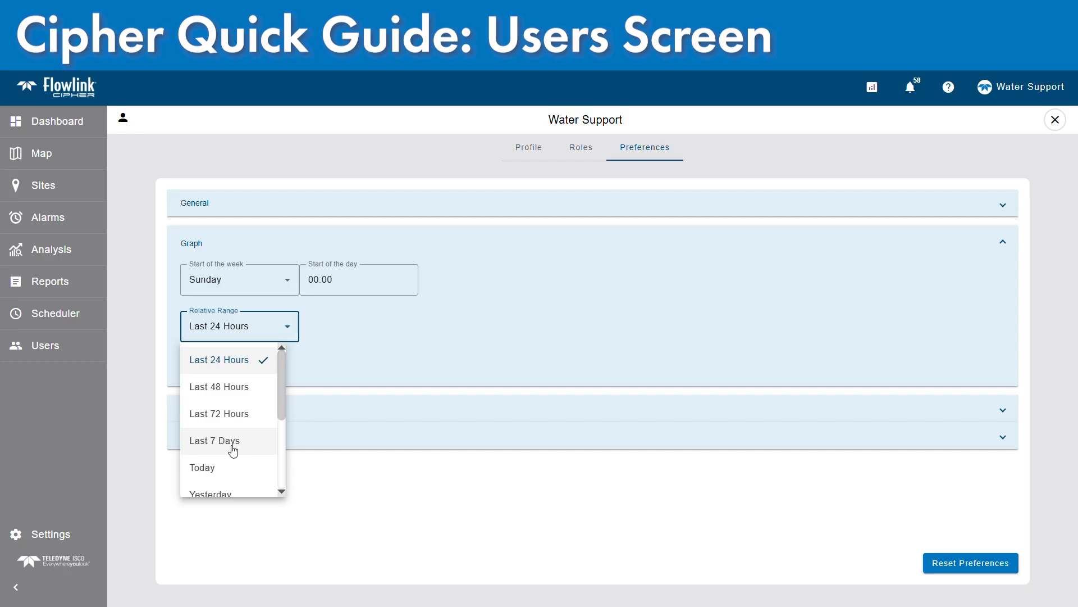
click(376, 335)
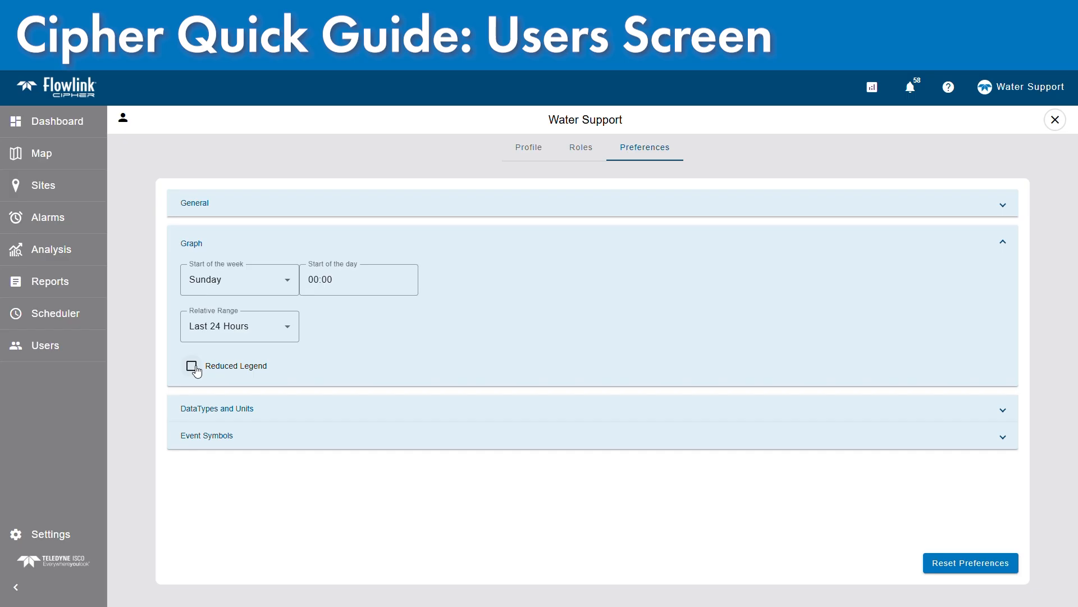
Browse the data types in the DataTypes and Units preferences and select Level to show its settings
click(364, 414)
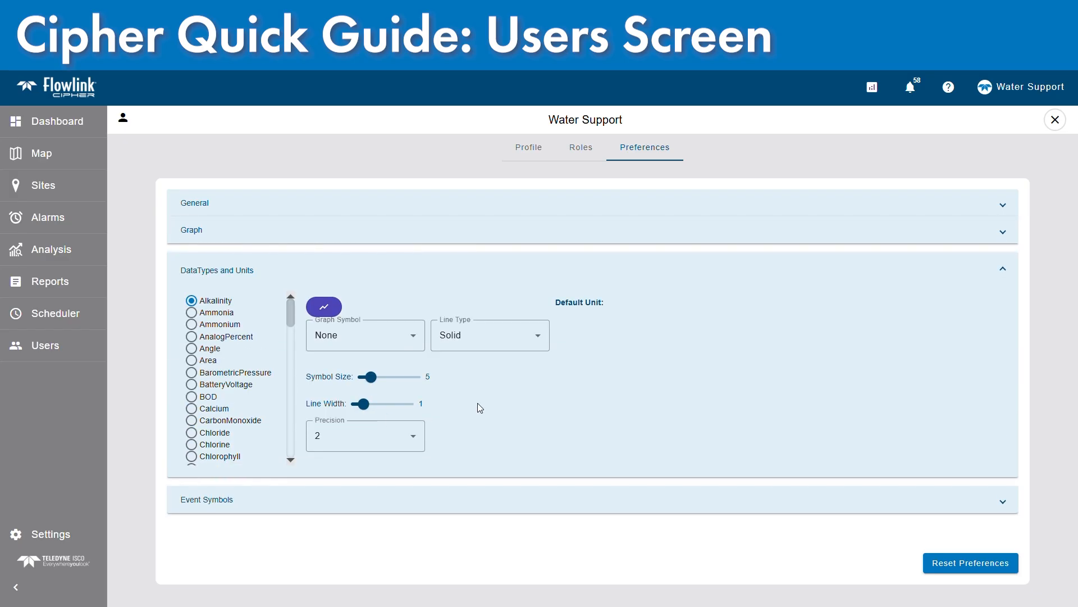
scroll(211, 413, down, 5)
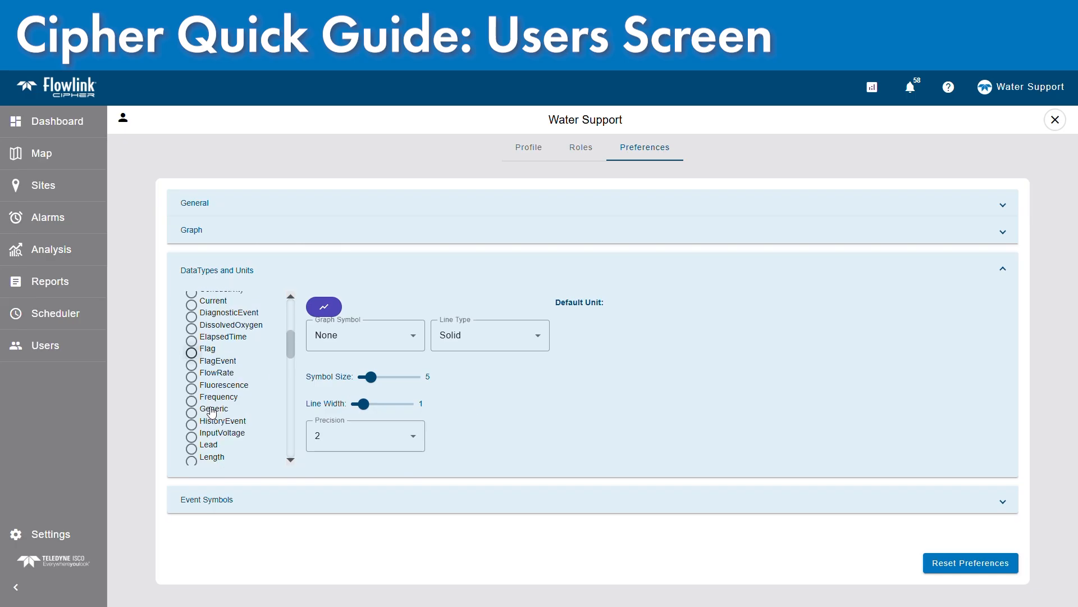
scroll(211, 413, down, 8)
scroll(211, 413, up, 5)
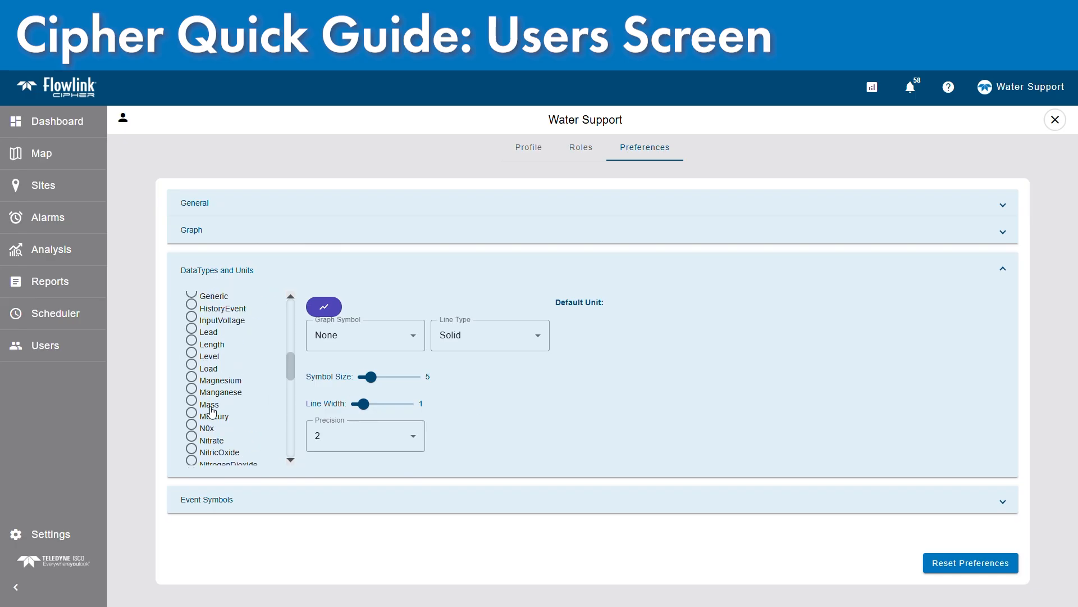
scroll(211, 413, up, 3)
scroll(212, 412, down, 1)
click(191, 393)
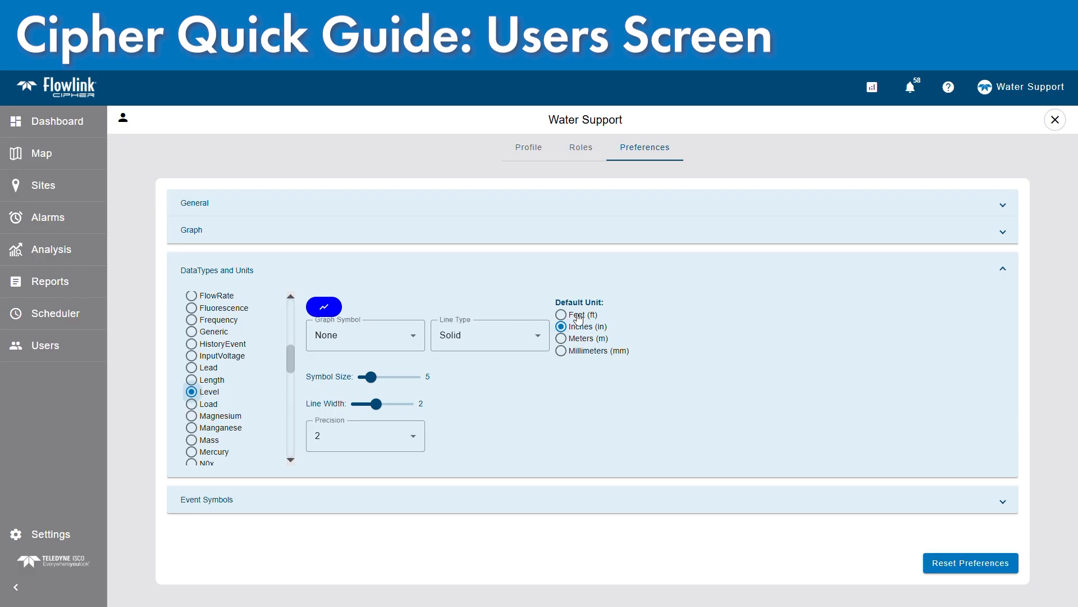
Review the Graph Symbol and Line Type options for the Level data type without changing either one
click(388, 339)
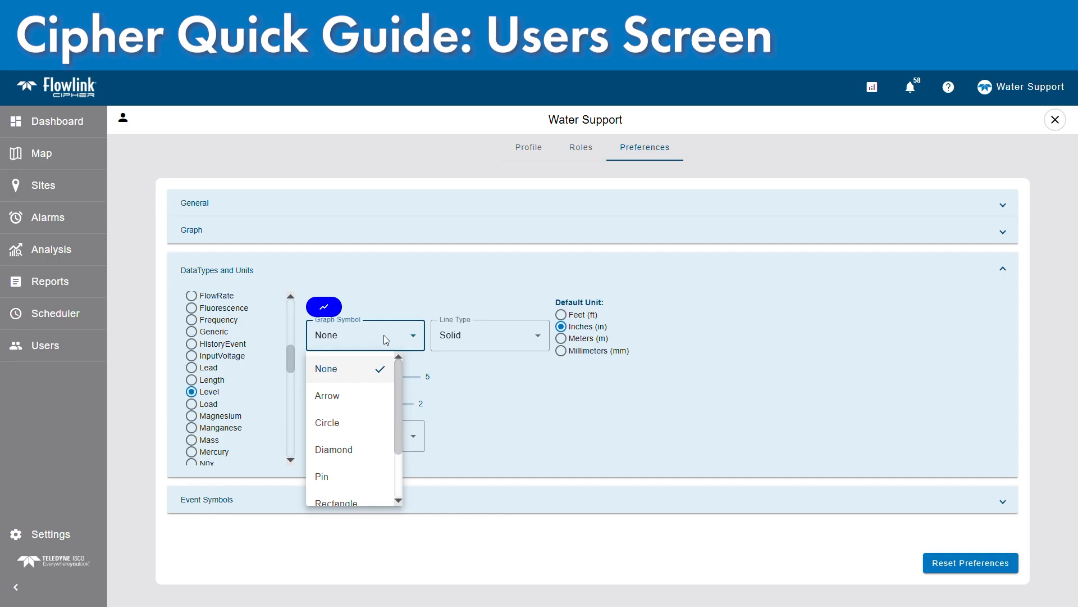
scroll(346, 469, down, 2)
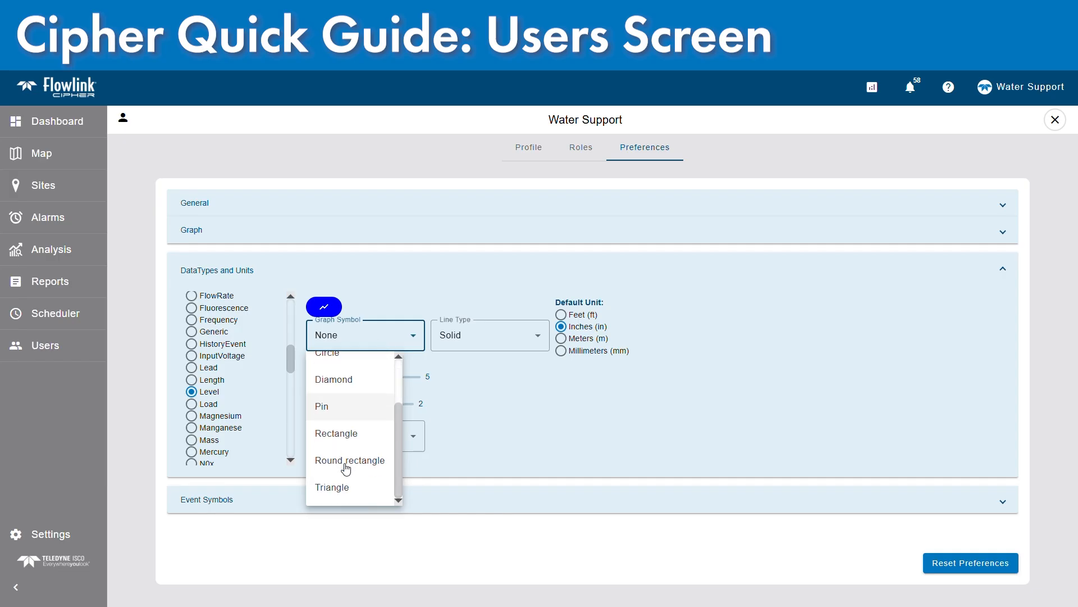
scroll(349, 466, up, 2)
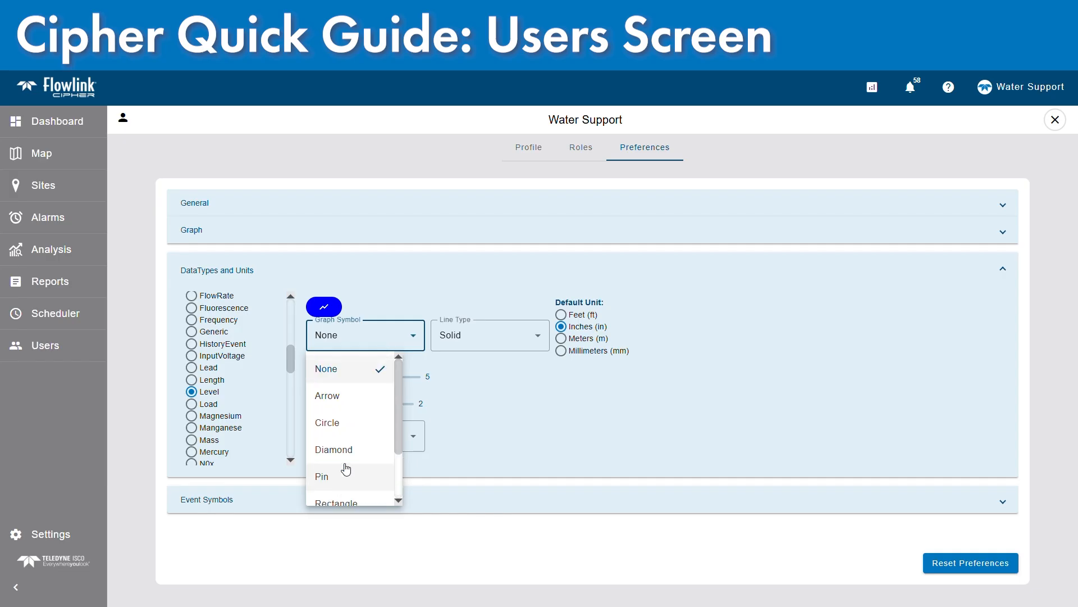
click(512, 395)
click(503, 338)
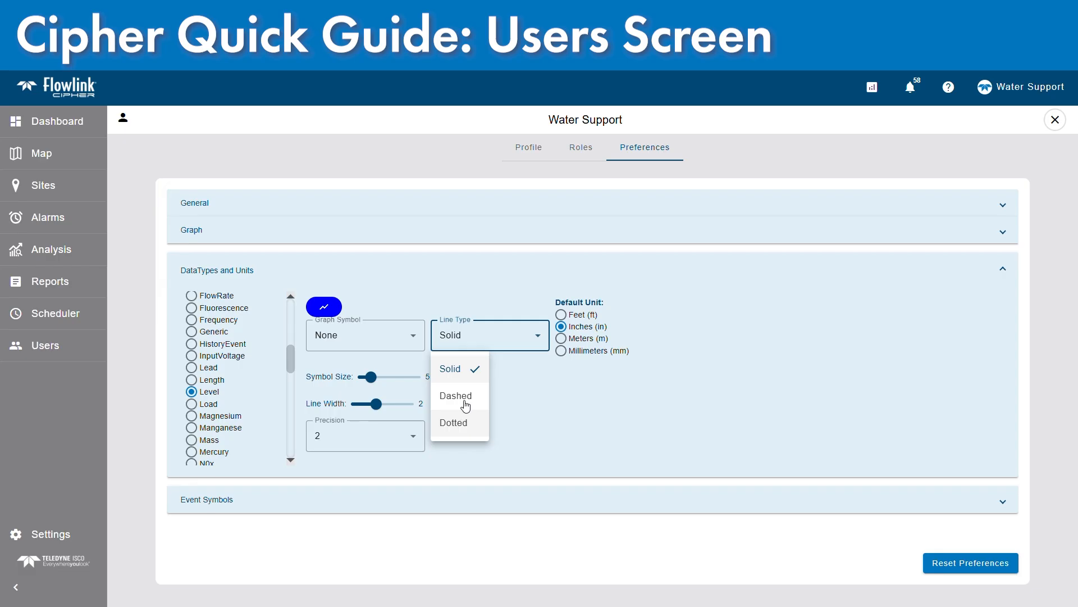
click(551, 415)
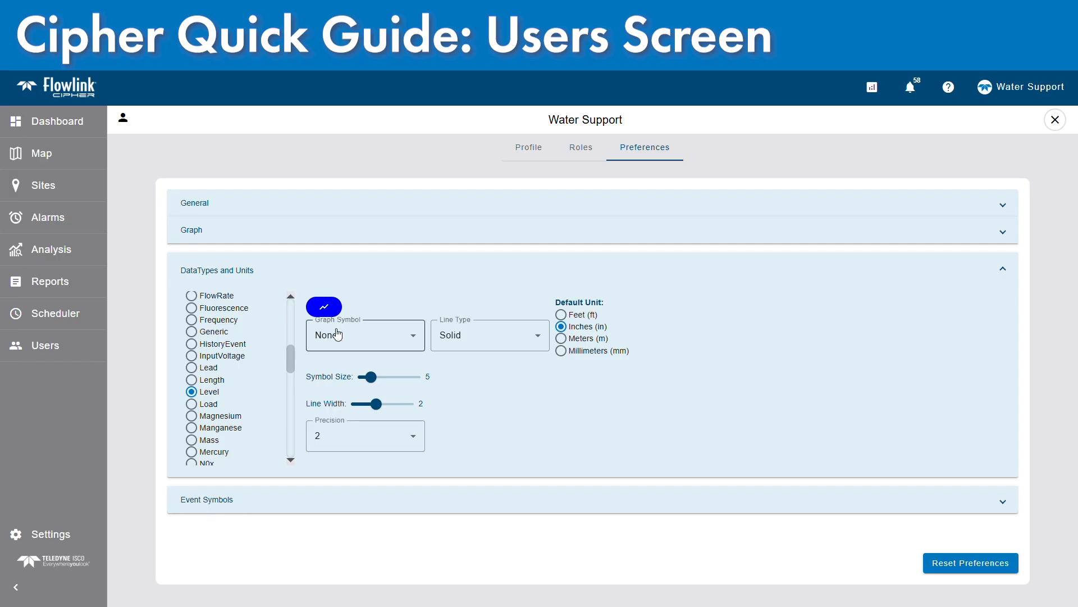
Review the Precision choices for the Level data type and close them without changing the value
mouse_move(369, 379)
mouse_move(381, 404)
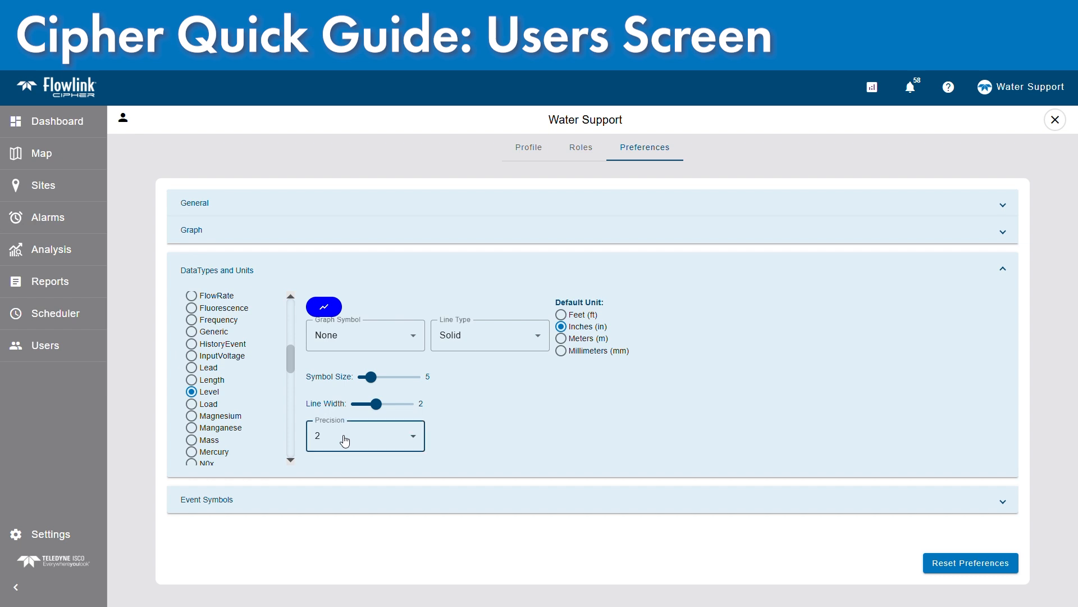
click(345, 440)
scroll(332, 500, down, 3)
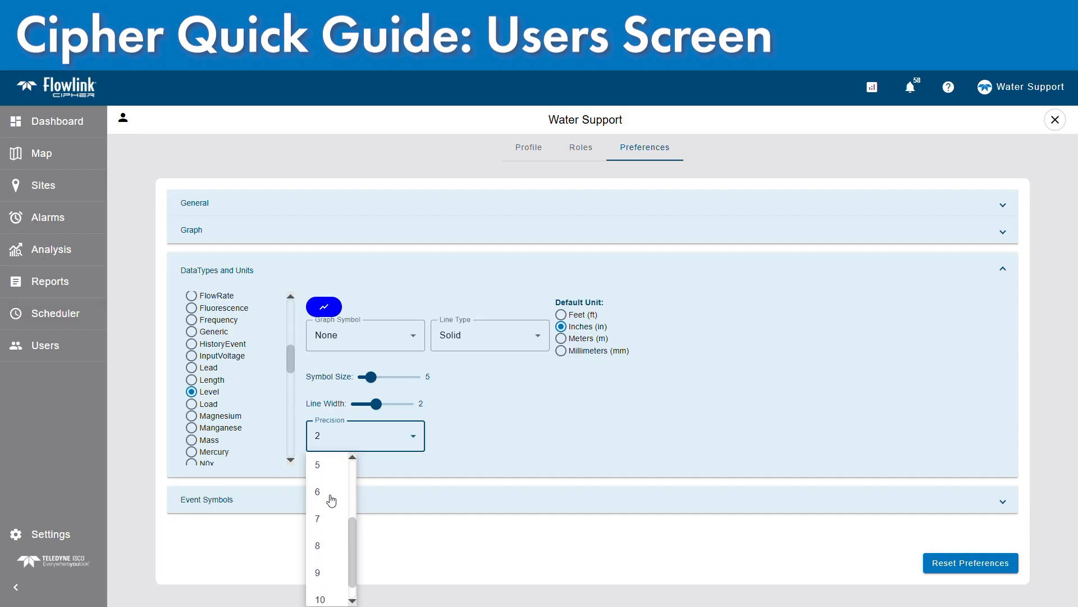
click(346, 433)
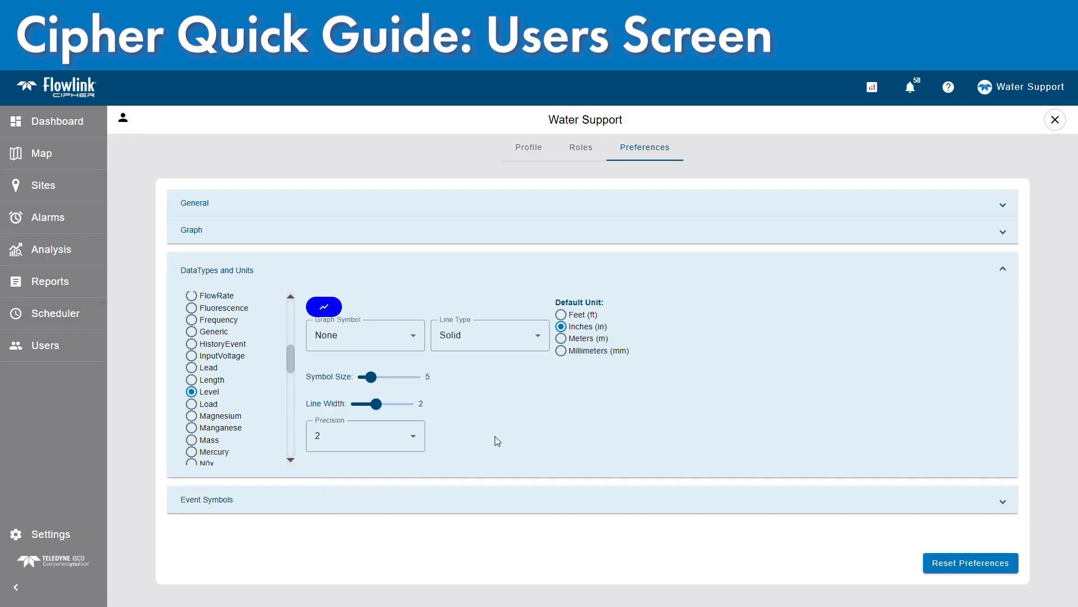
Examine the Event Symbols settings for several event types, including Silent_Site, Summary, Diagnostic, Sample and Data, and return to the user's profile
click(419, 504)
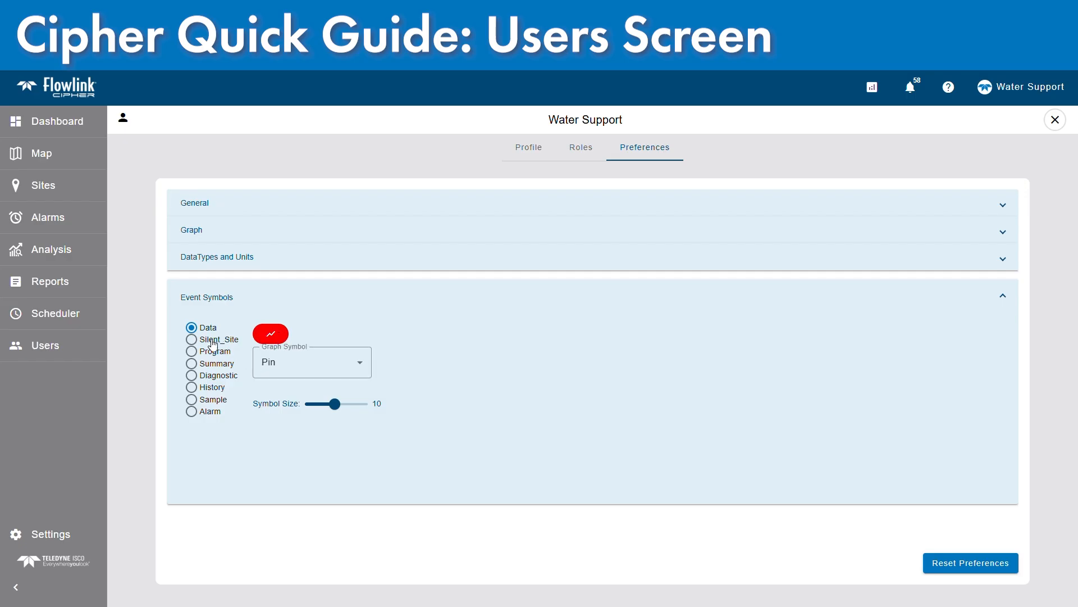
click(192, 340)
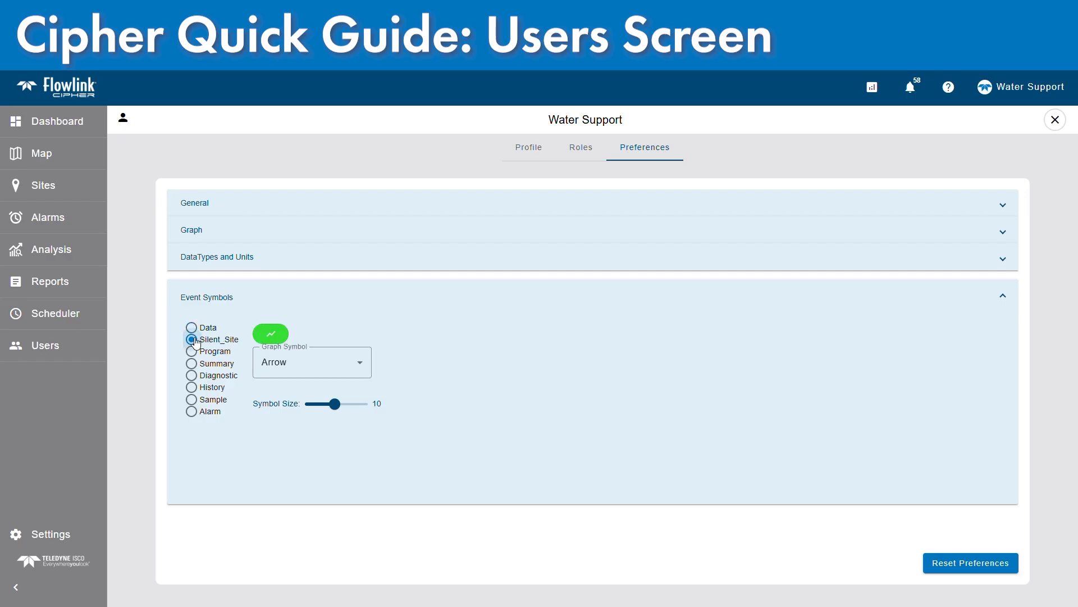
click(191, 363)
click(193, 376)
click(192, 399)
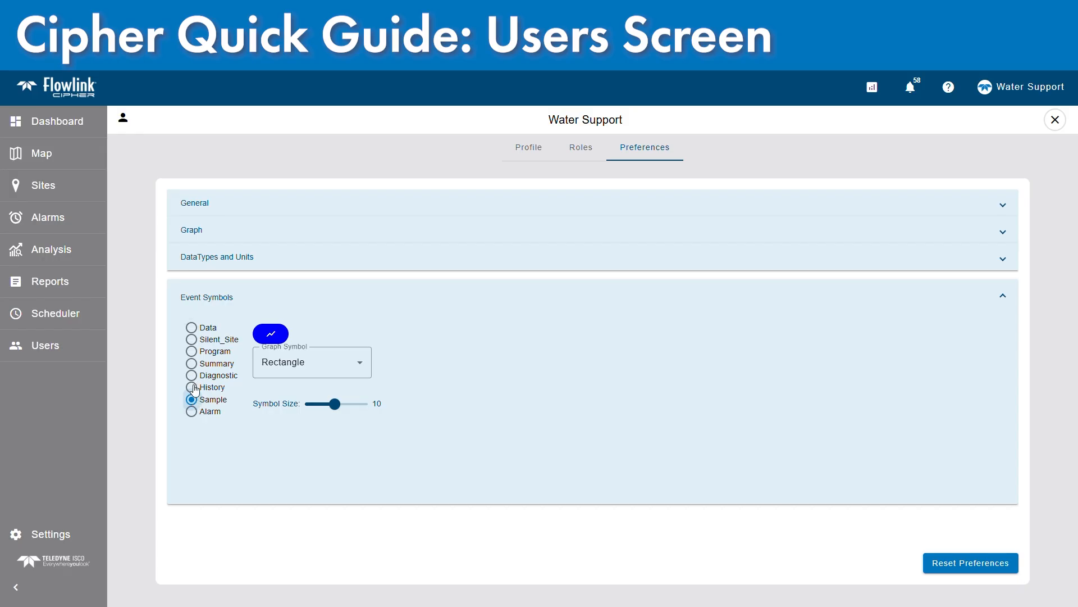
click(192, 339)
click(194, 328)
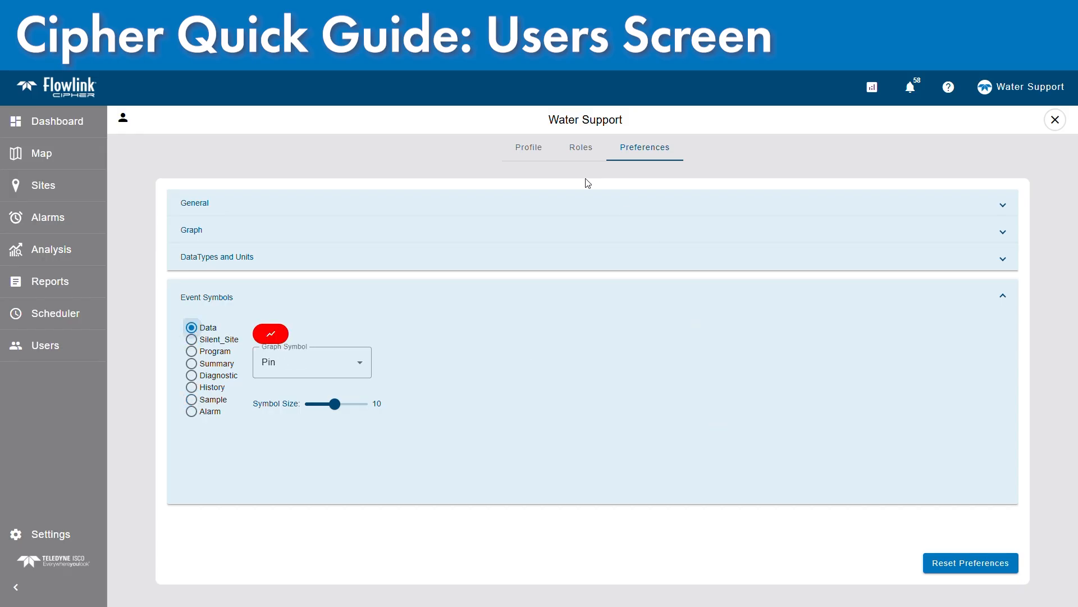
click(522, 148)
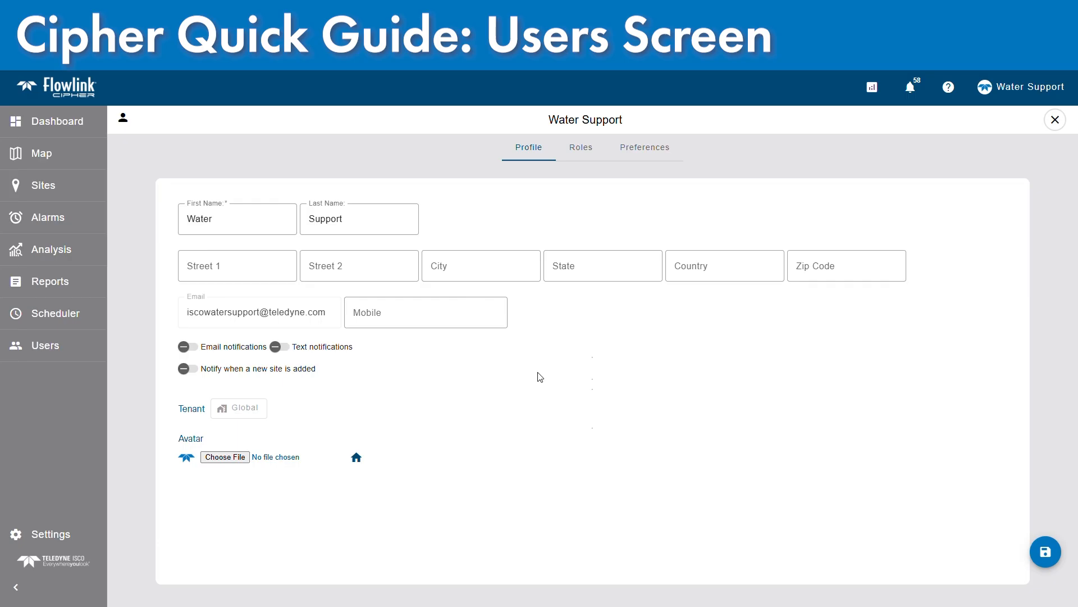